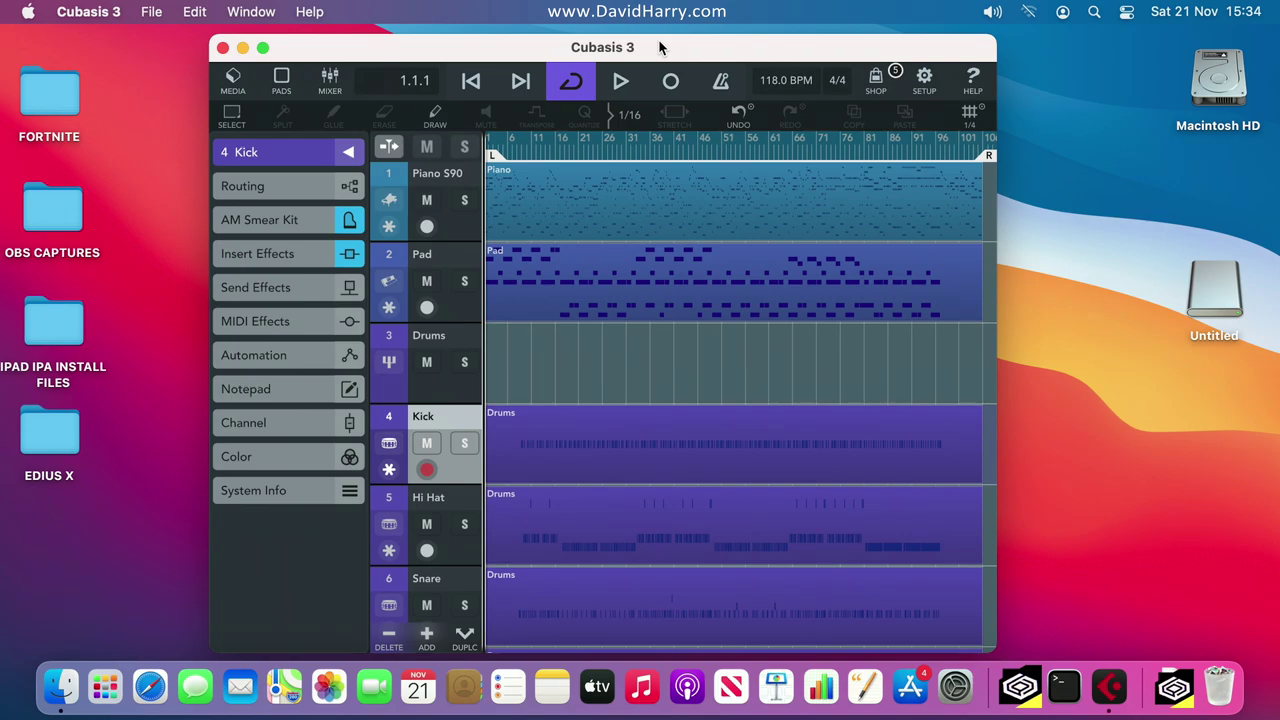
Look up Cubasis 3 3.1.3.ipa in the IPAD IPA INSTALL FILES folder, then return to Cubasis 3.
double_click(83, 306)
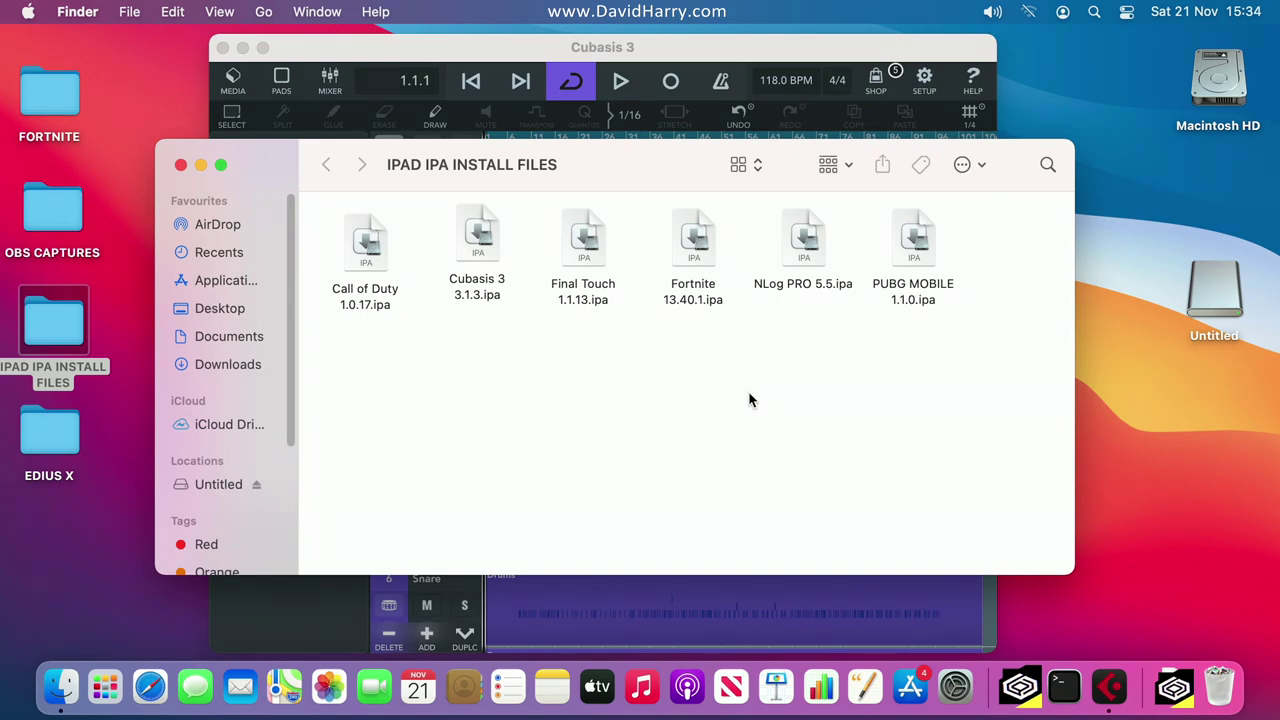
left_click(477, 258)
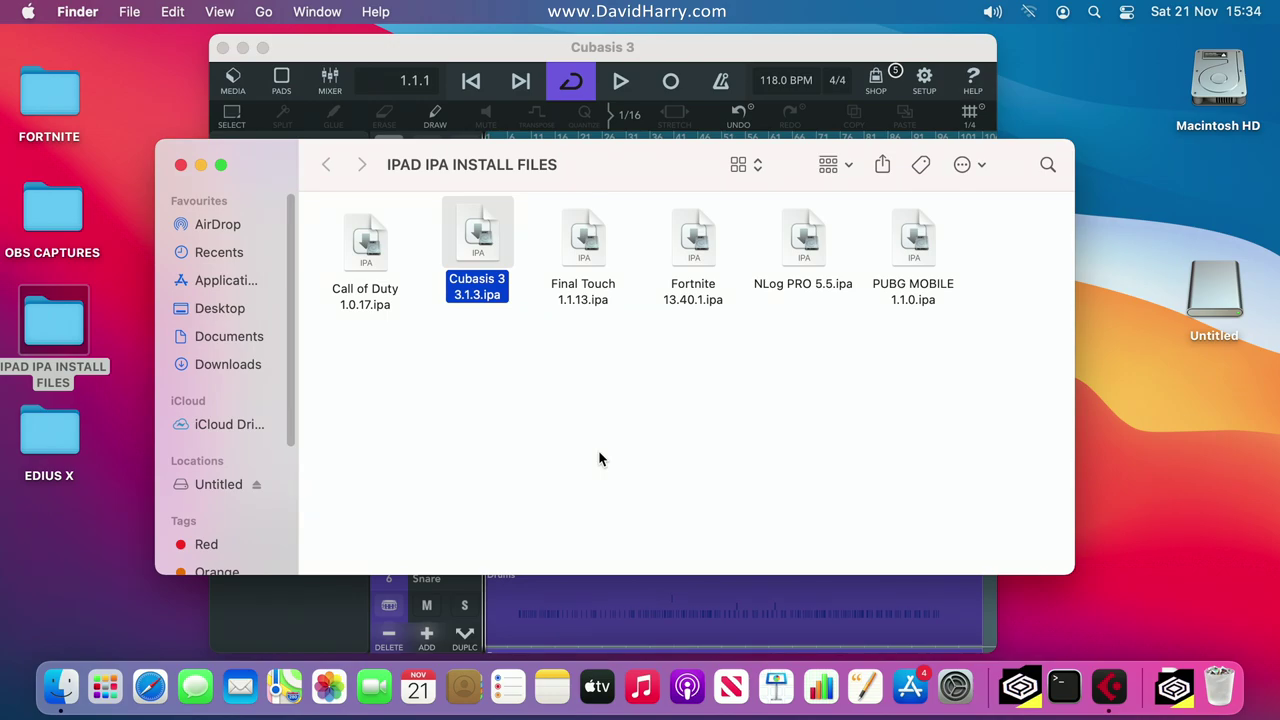
left_click(491, 55)
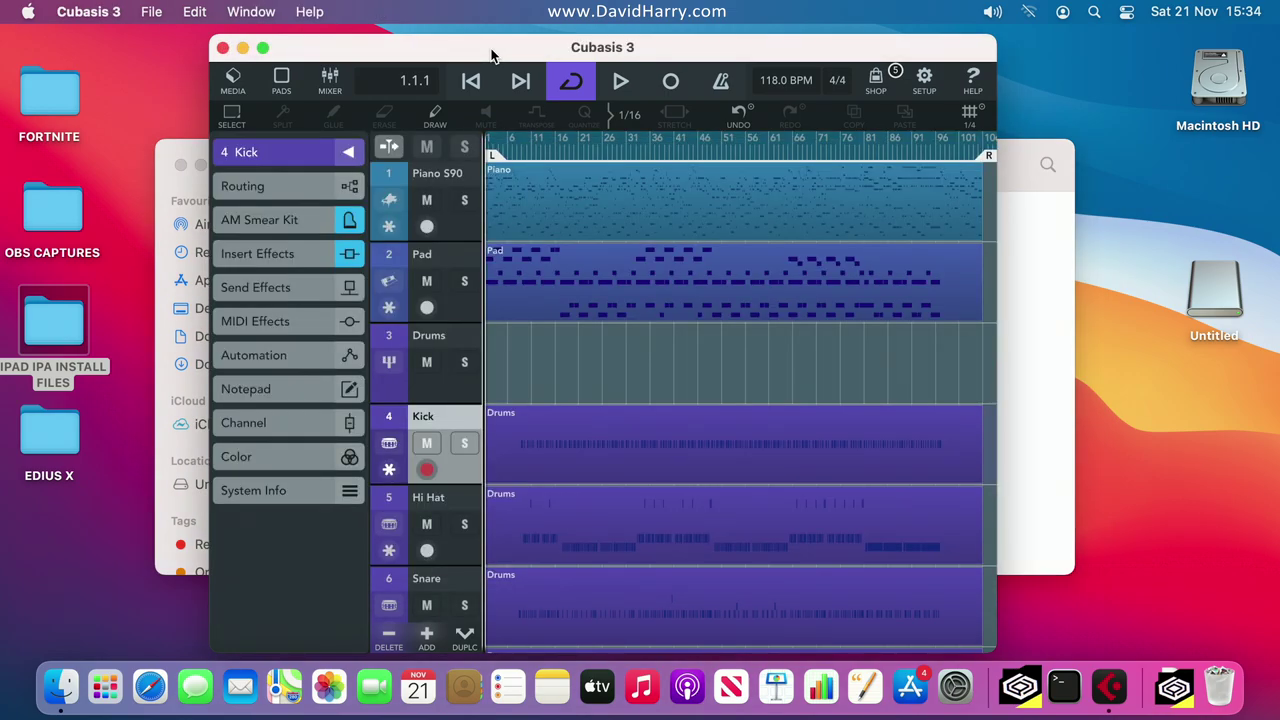
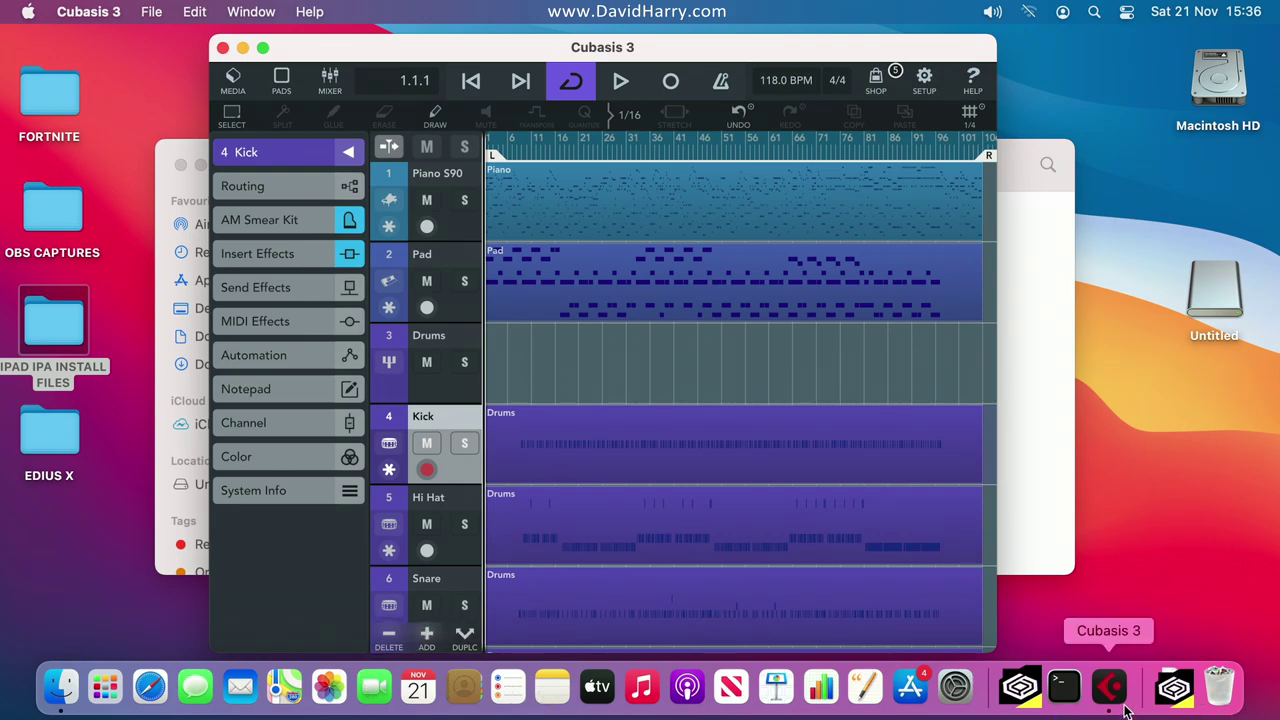
Set the scaled display resolution to 3840 × 2160 in System Preferences and move the Cubasis 3 window up into the open desktop.
left_click(955, 686)
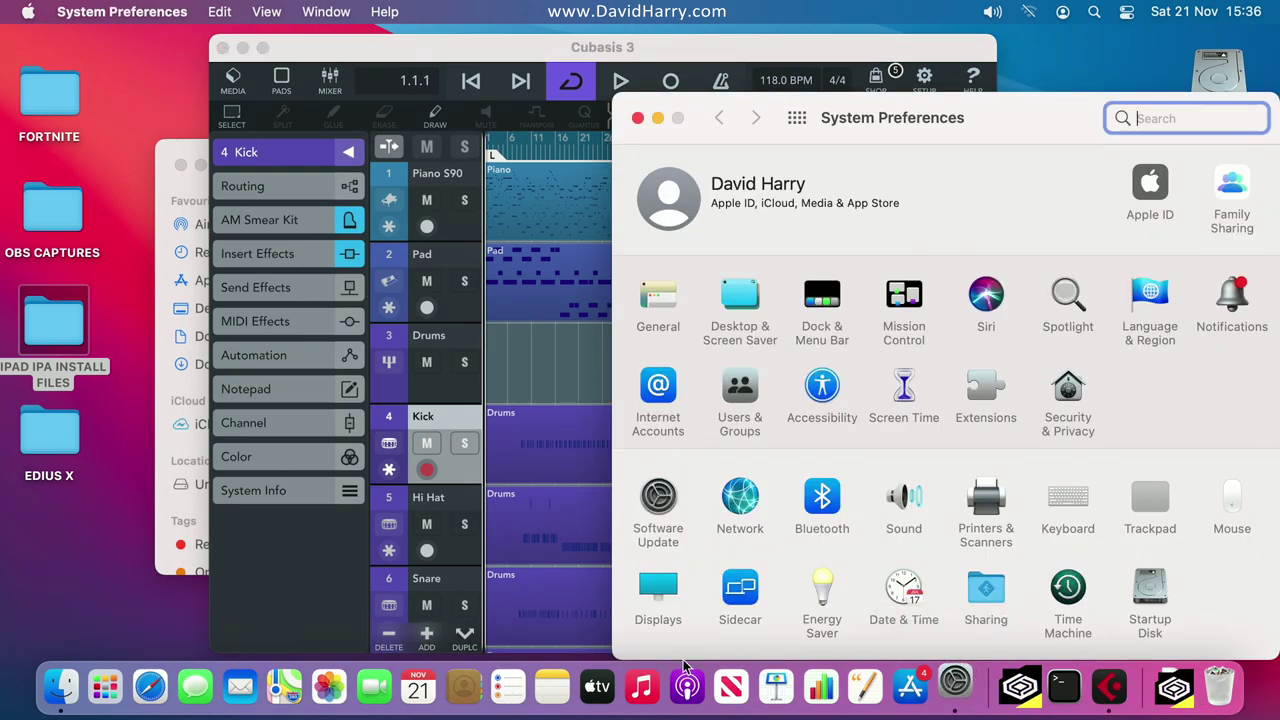
left_click(676, 585)
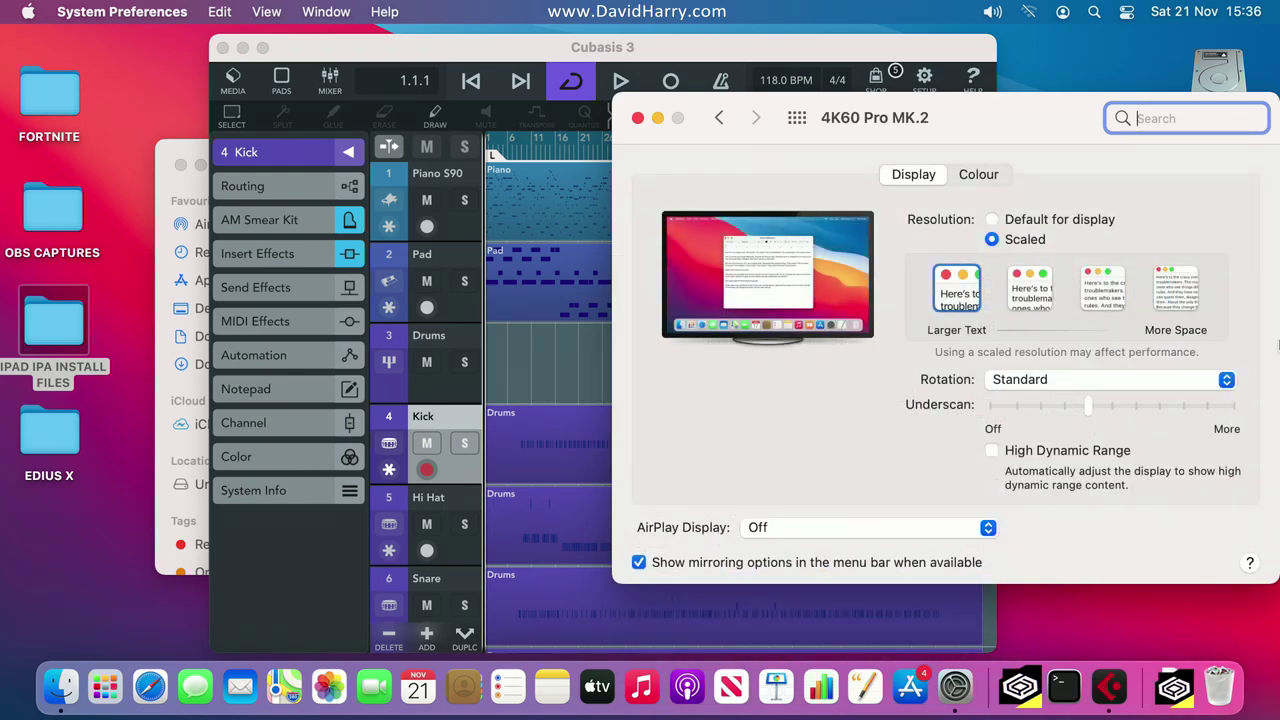
mouse_move(1170, 300)
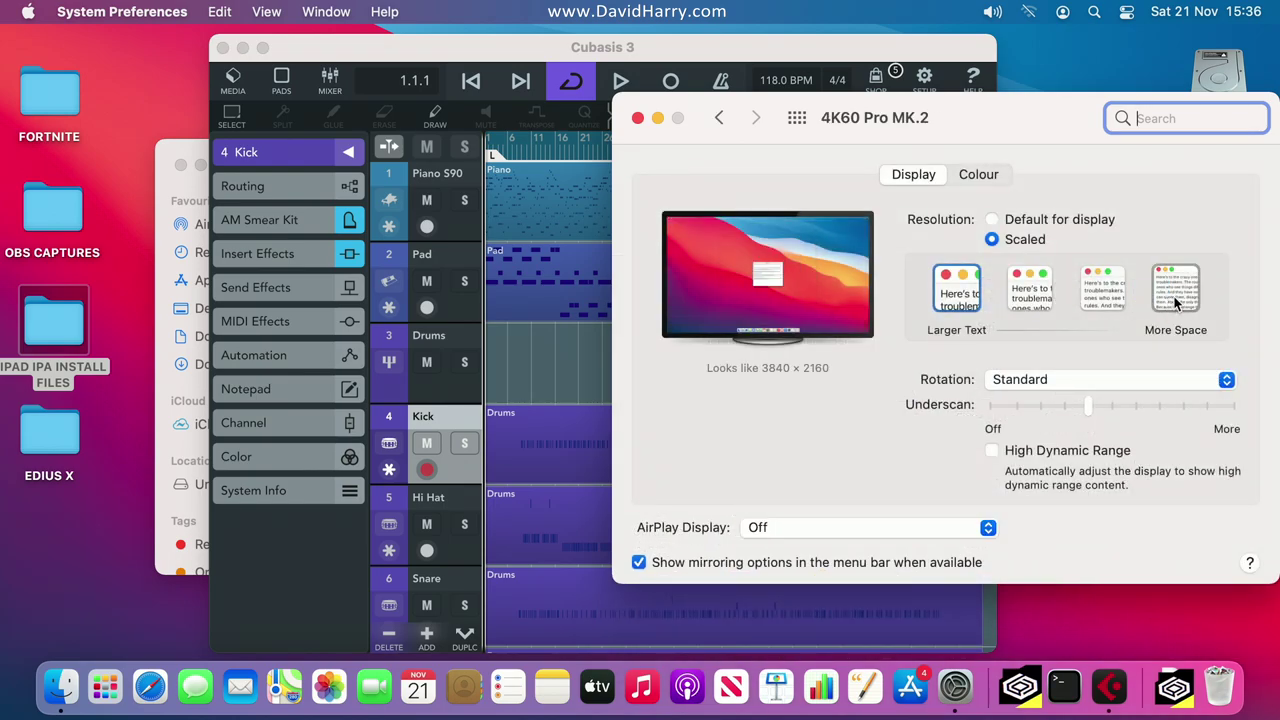
left_click(1176, 295)
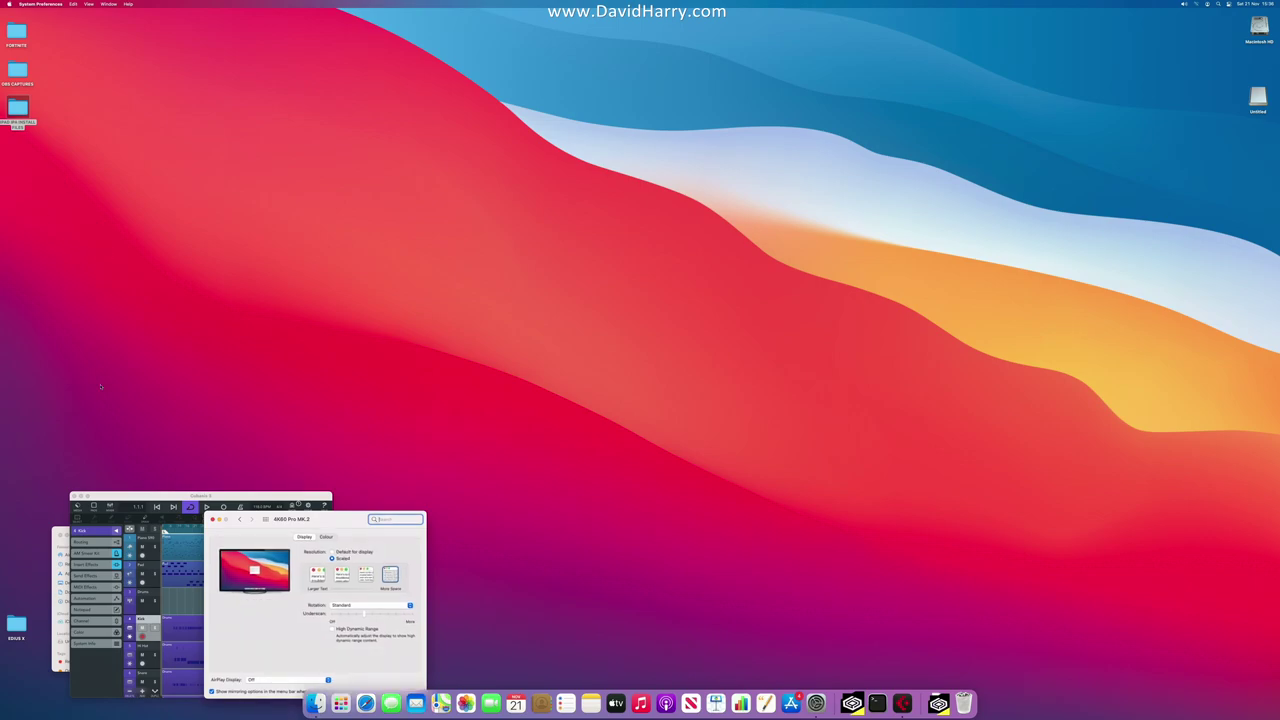
left_click_drag(132, 495, 353, 261)
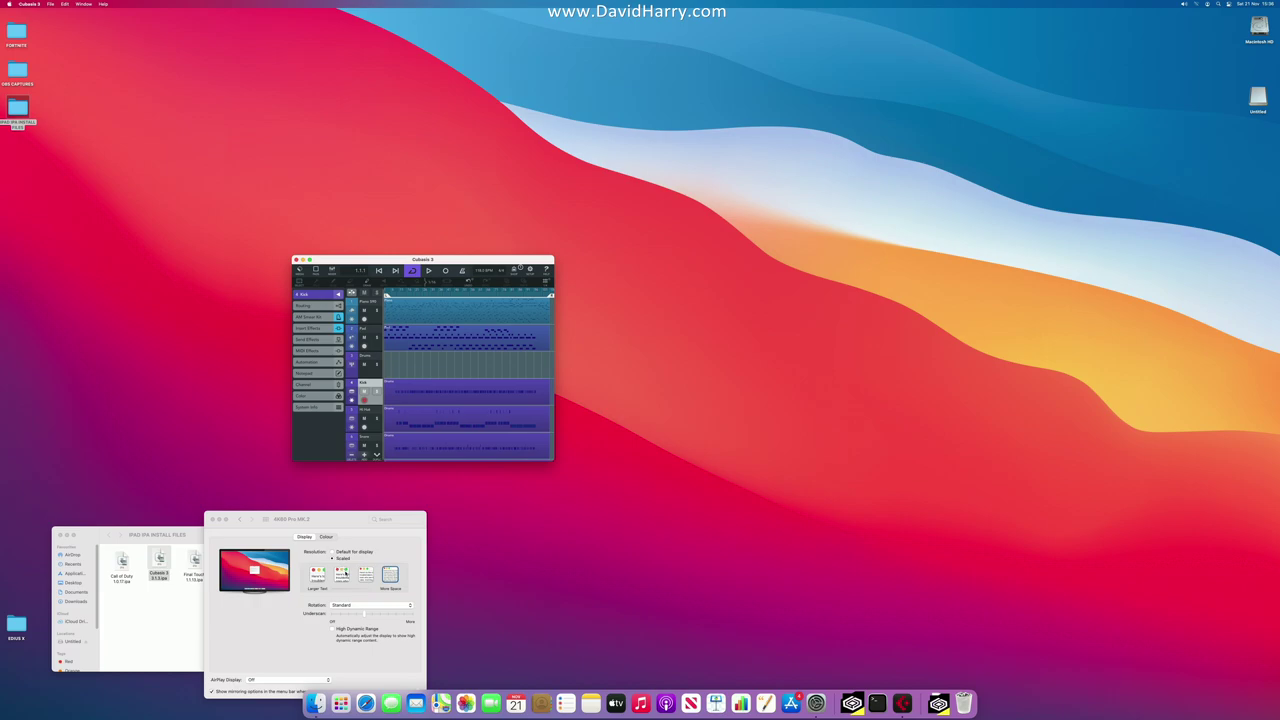
Switch the scaled resolution through the intermediate options, including 1920 × 1080, to 1280 × 720, and bring Cubasis 3 to the front.
left_click(366, 575)
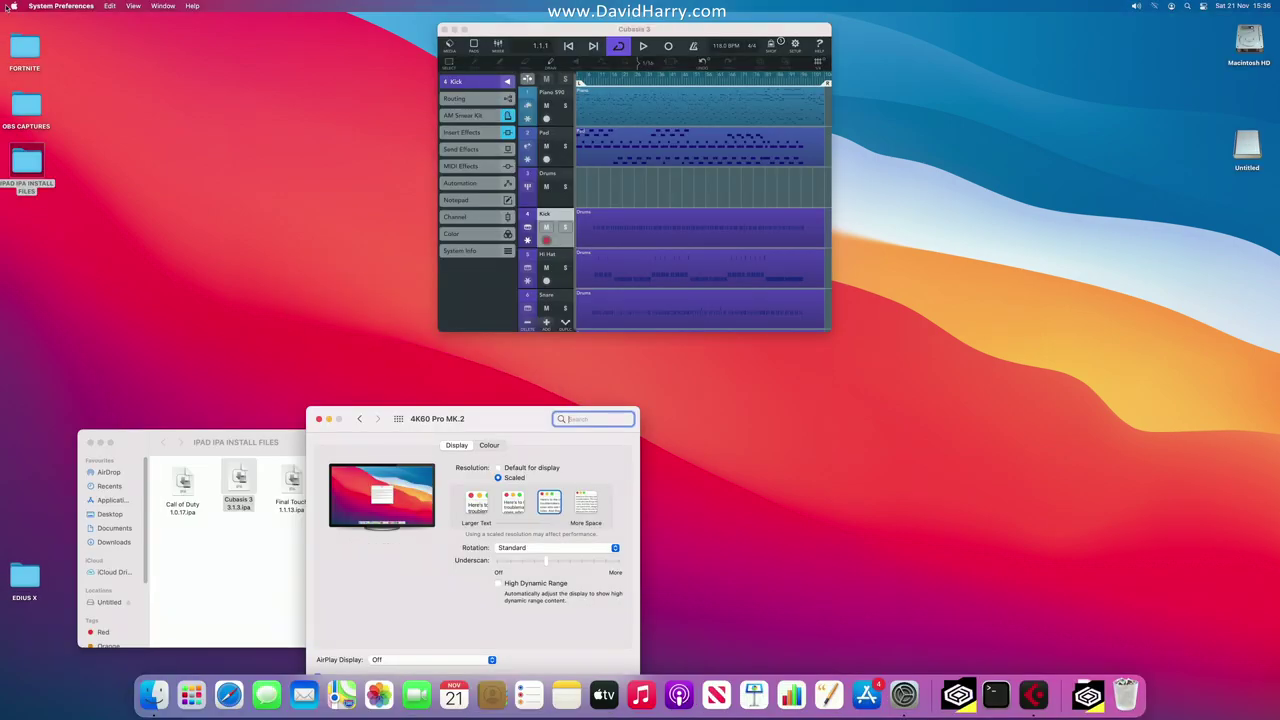
left_click(517, 506)
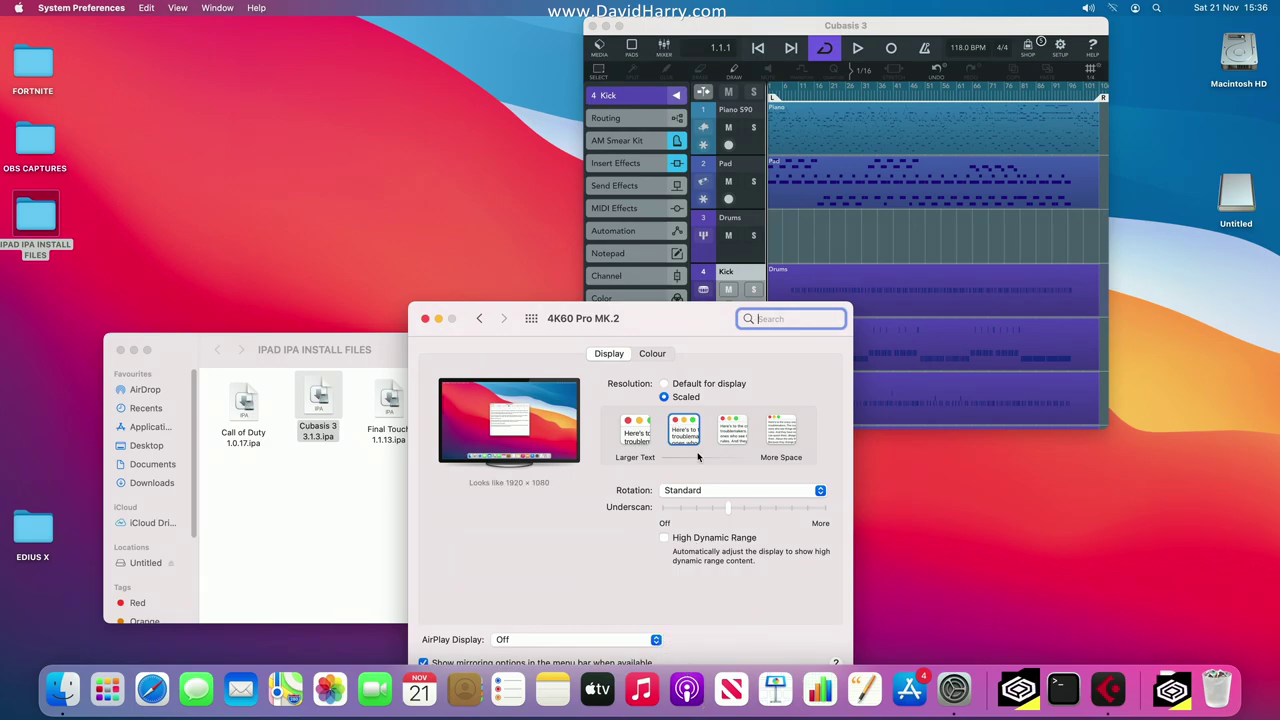
left_click(936, 27)
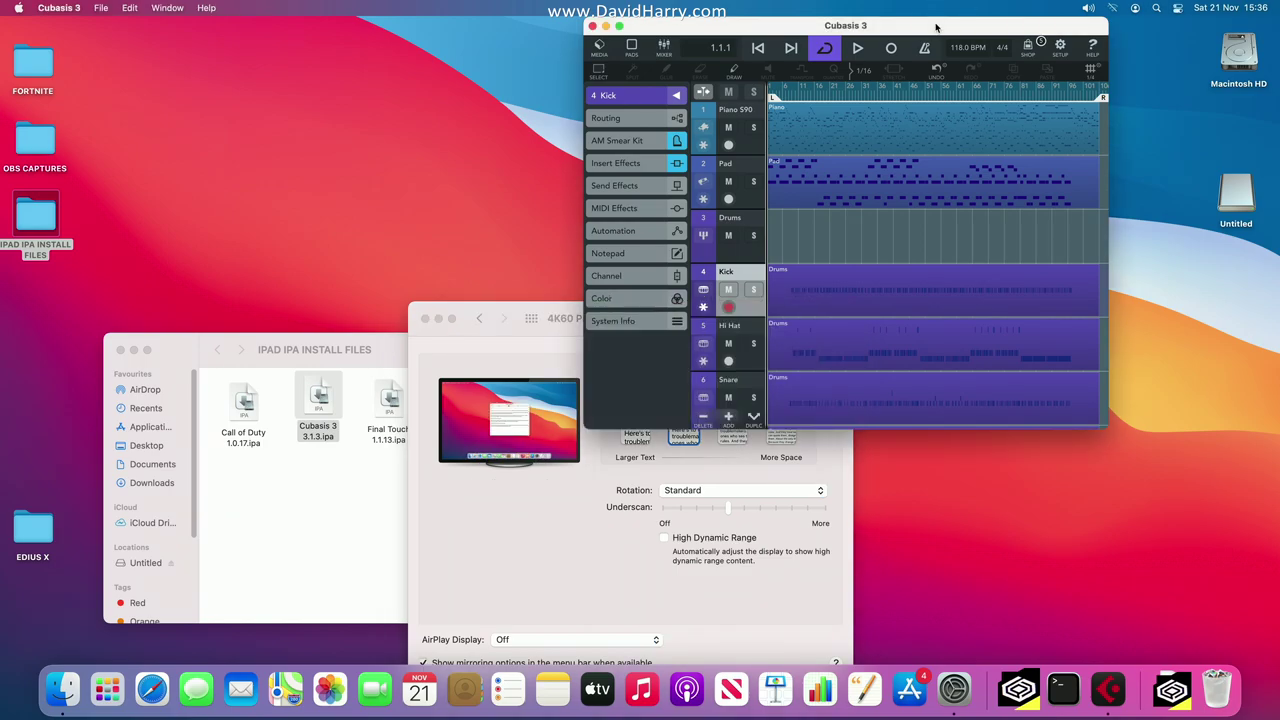
left_click(617, 614)
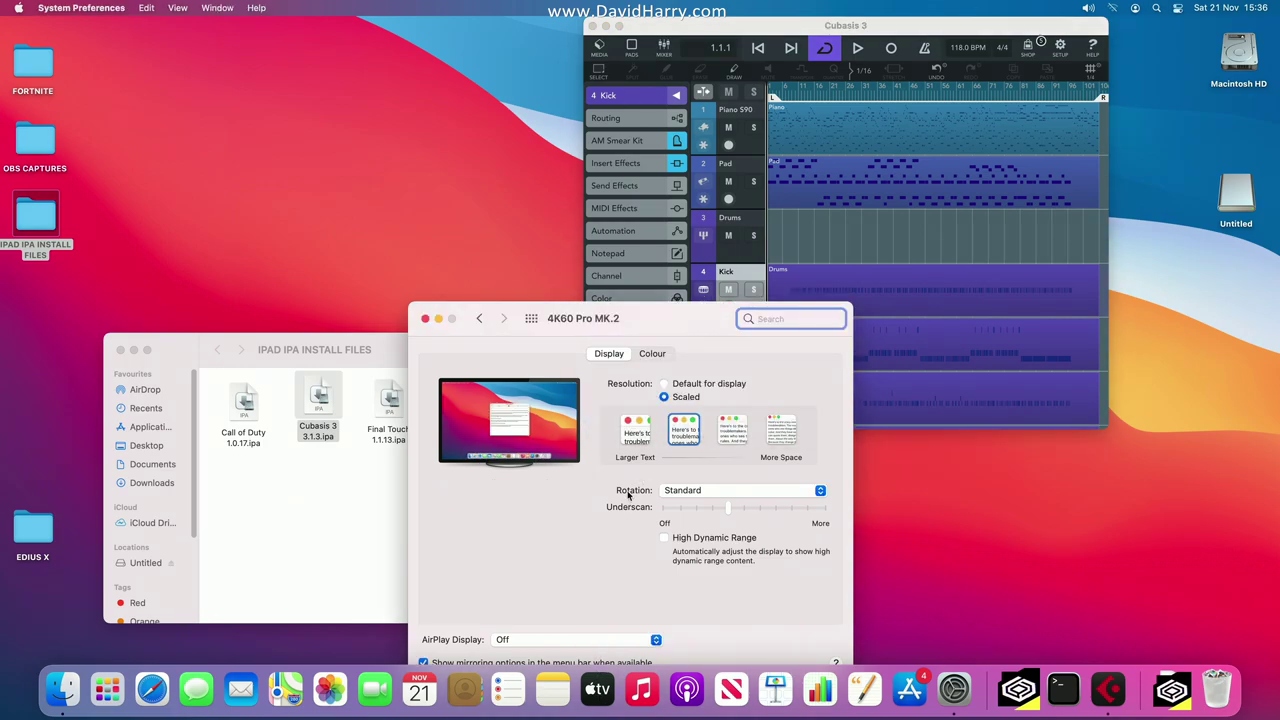
left_click(636, 430)
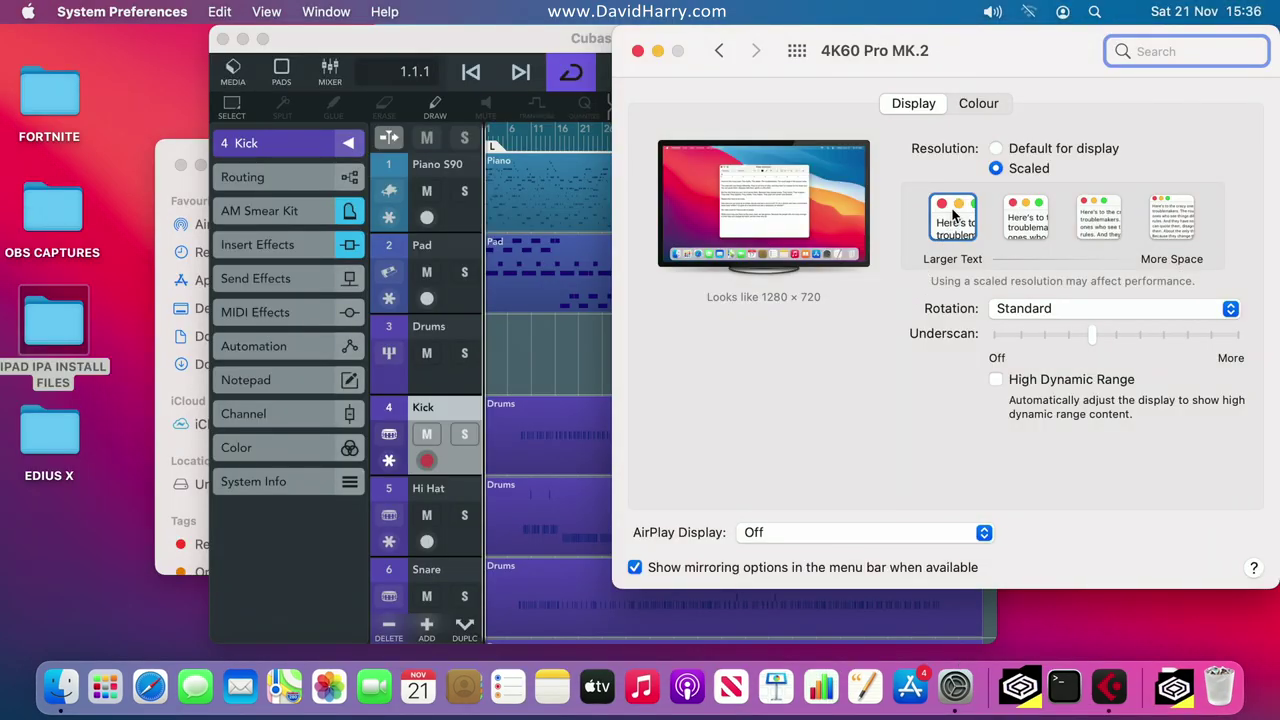
left_click(440, 44)
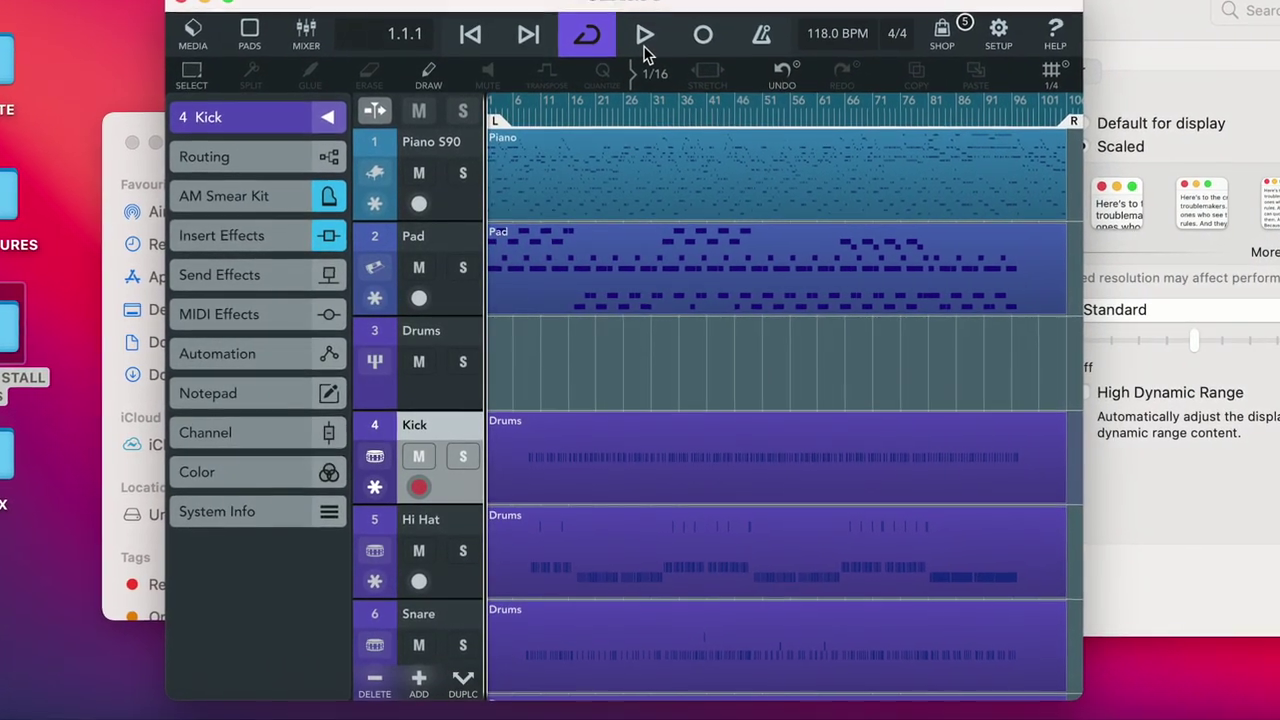
Play the project from the start and stop playback at about bar 18.
left_click(652, 25)
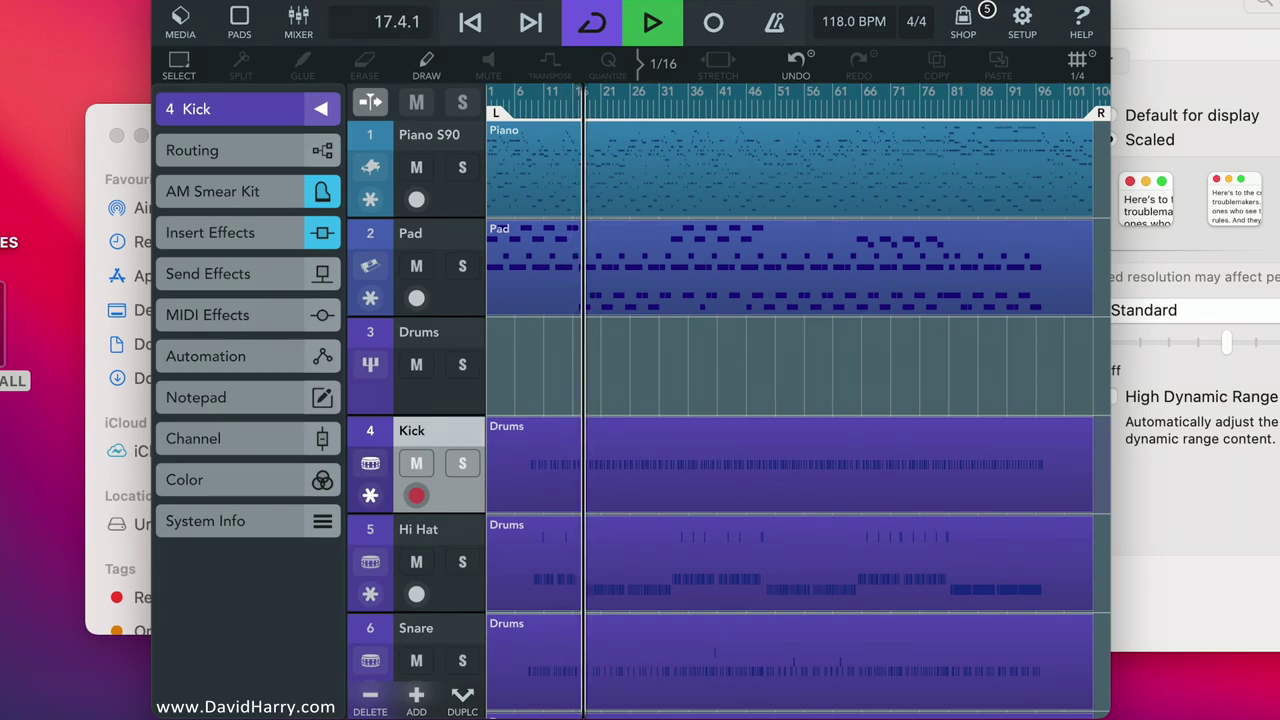
left_click(658, 24)
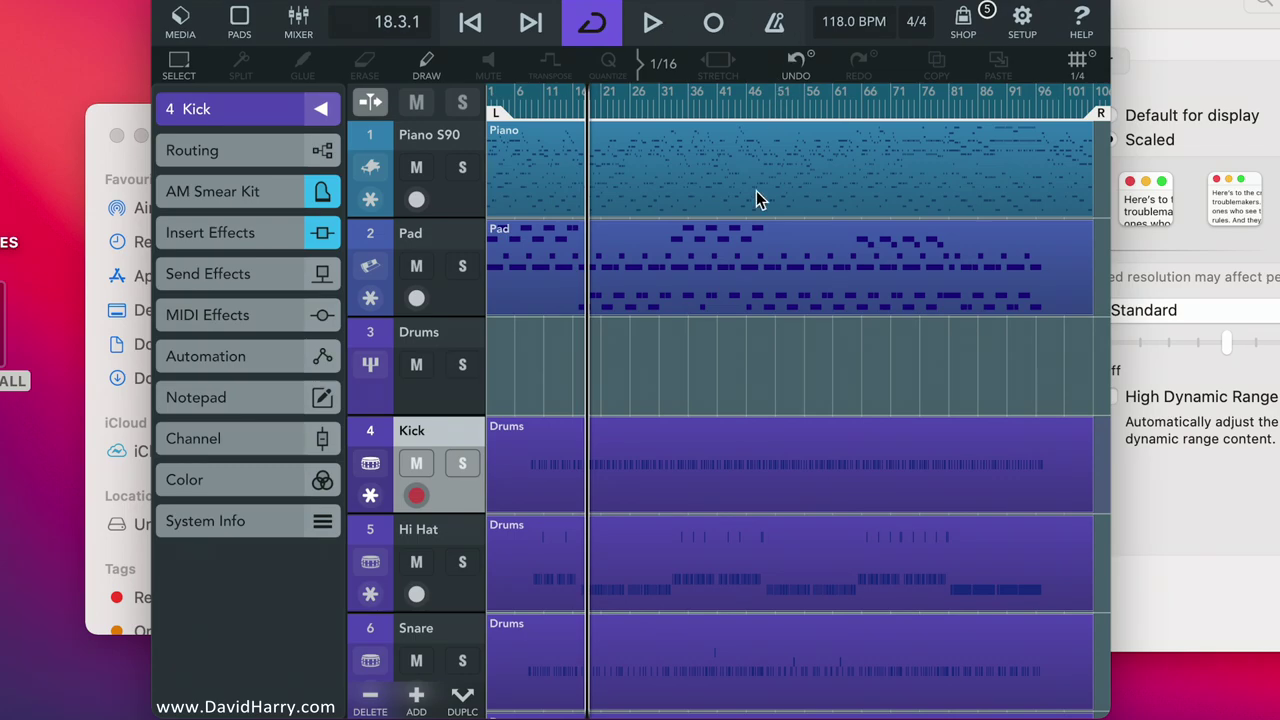
Move the Drums clip from the Toms track up onto the Snare track.
scroll(724, 362, "down", 1)
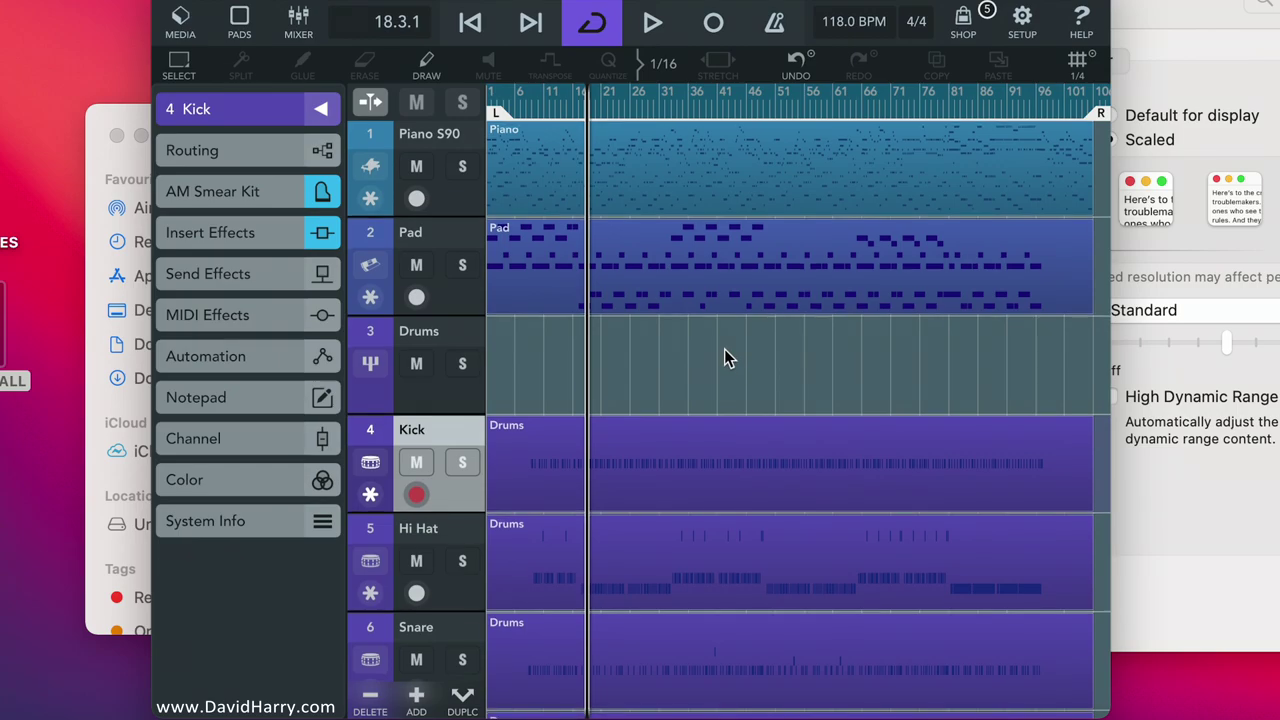
scroll(724, 358, "down", 6)
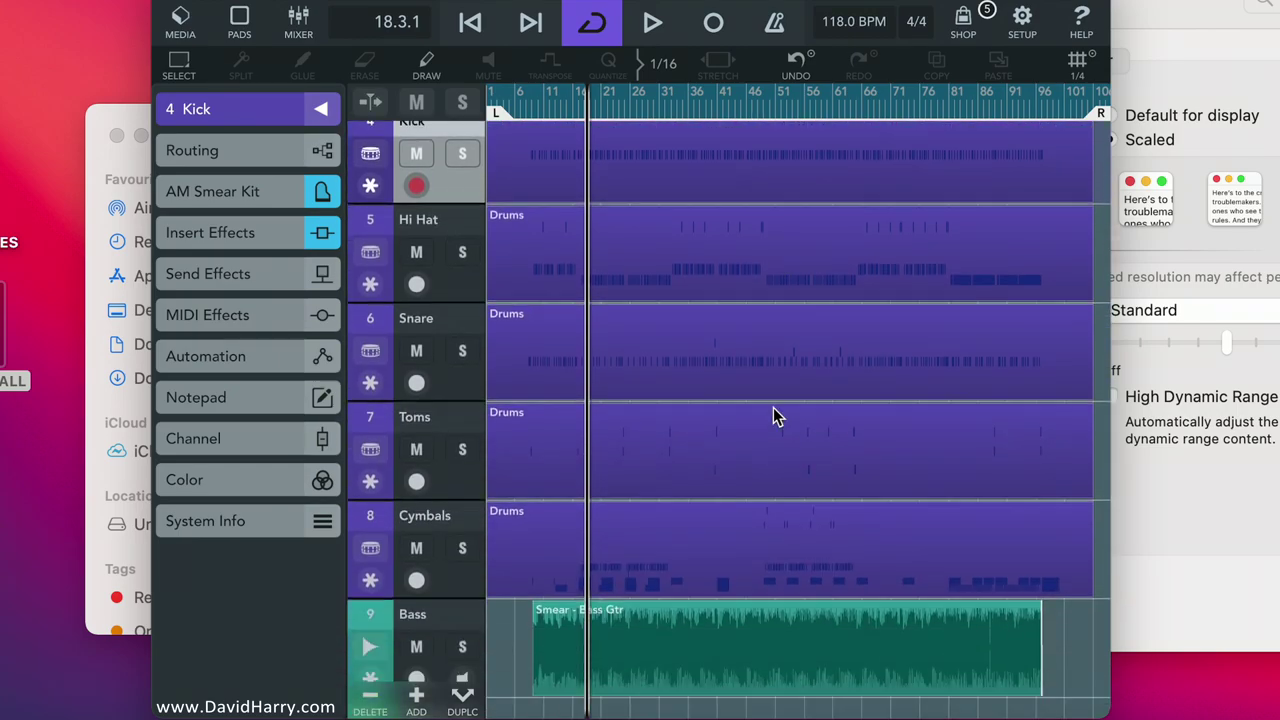
left_click_drag(767, 457, 768, 351)
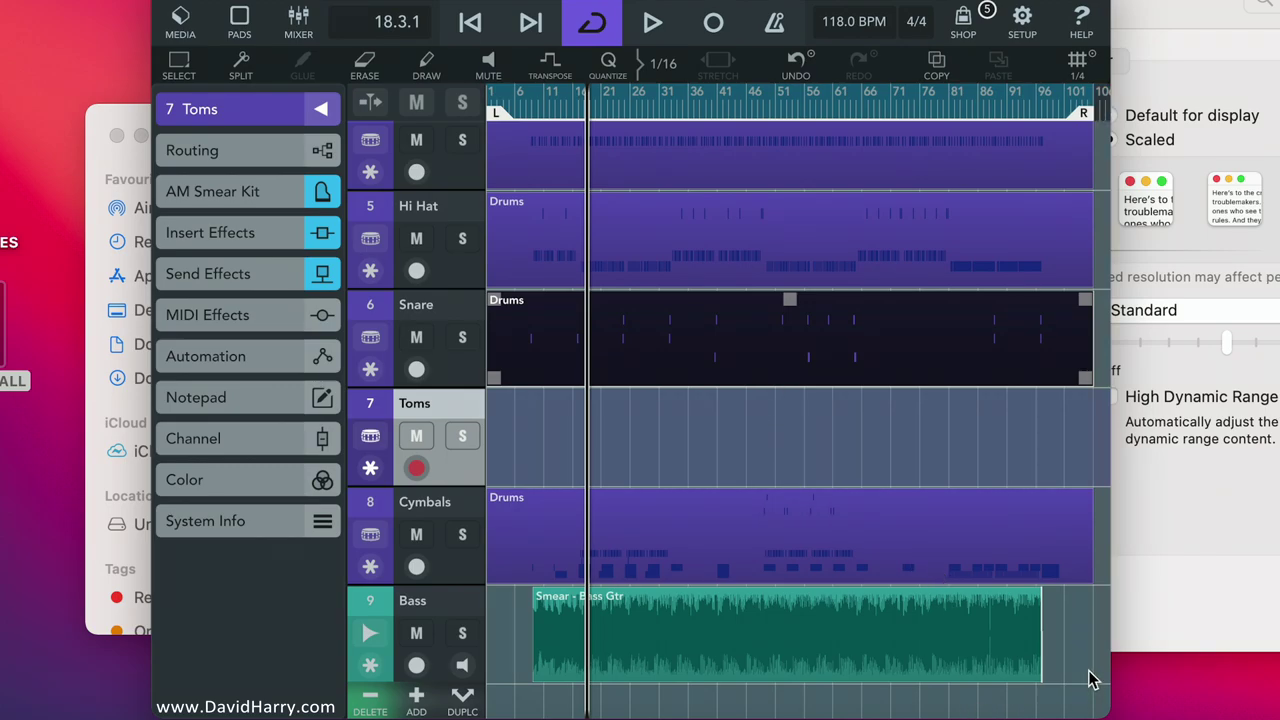
View the bass and guitar tracks, then return the playhead to the start of the song at 1.1.1.
left_click_drag(1090, 677, 1075, 266)
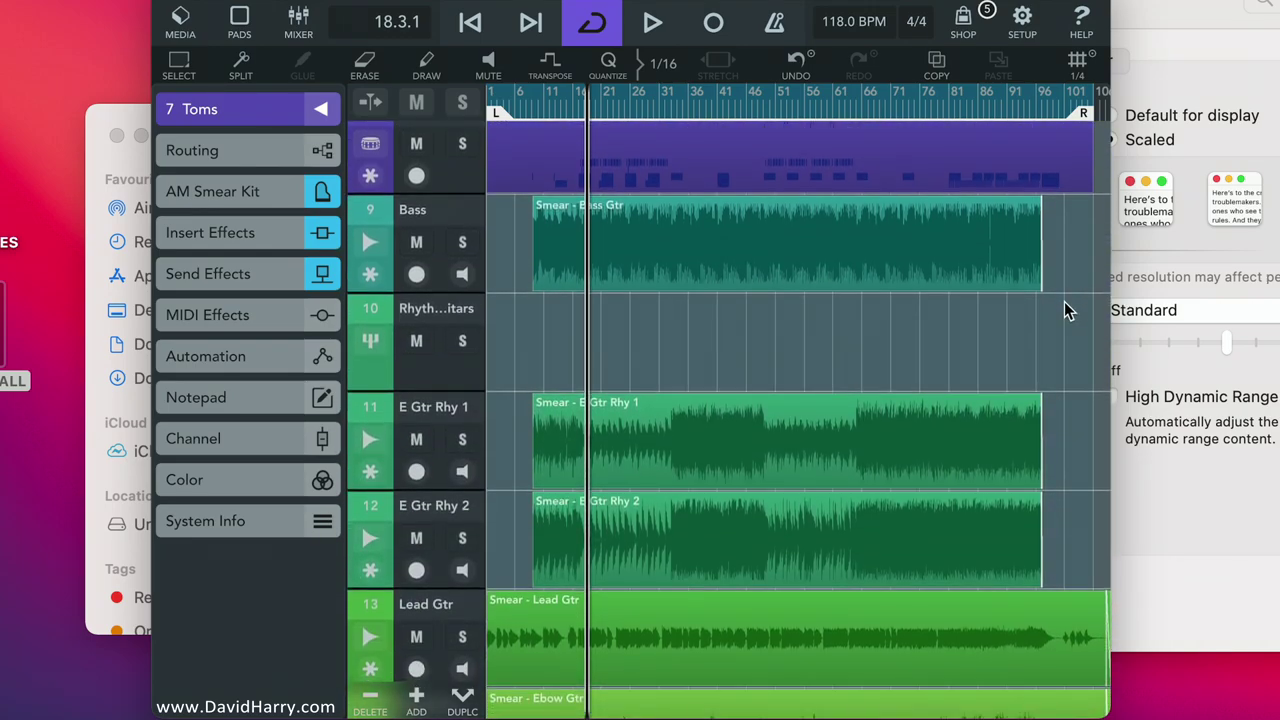
left_click_drag(1076, 463, 1077, 634)
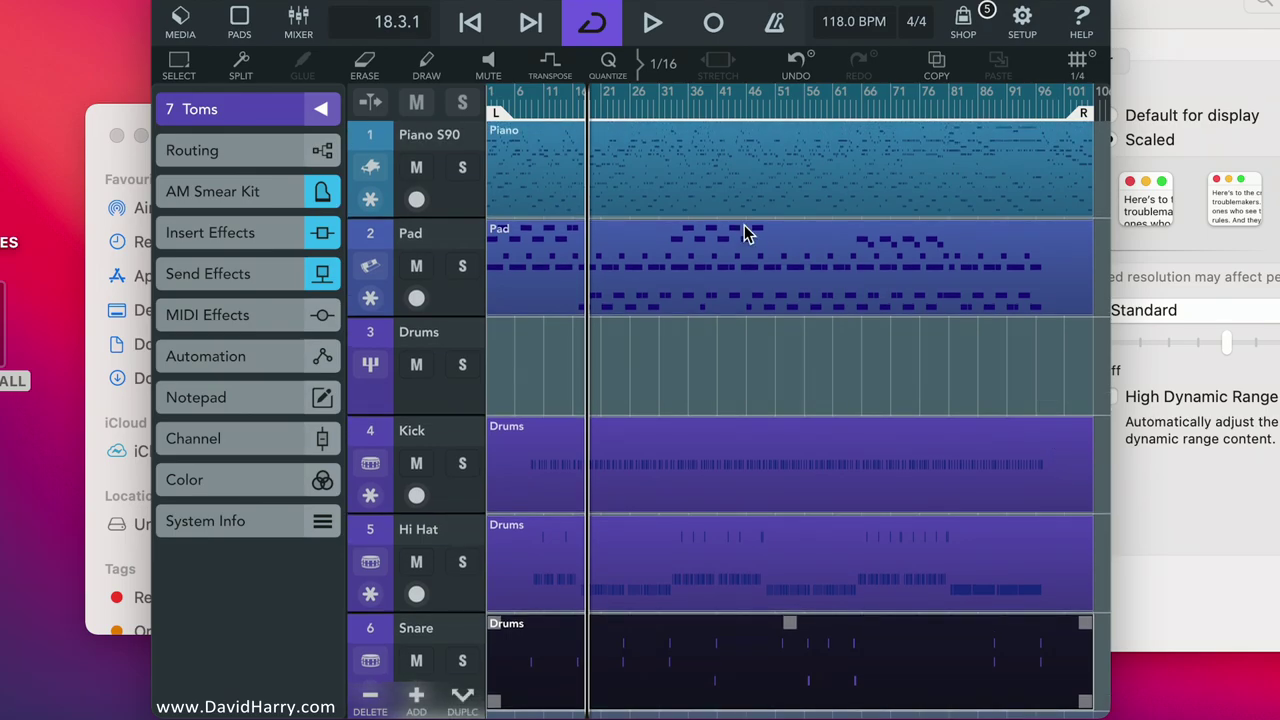
left_click_drag(571, 106, 455, 110)
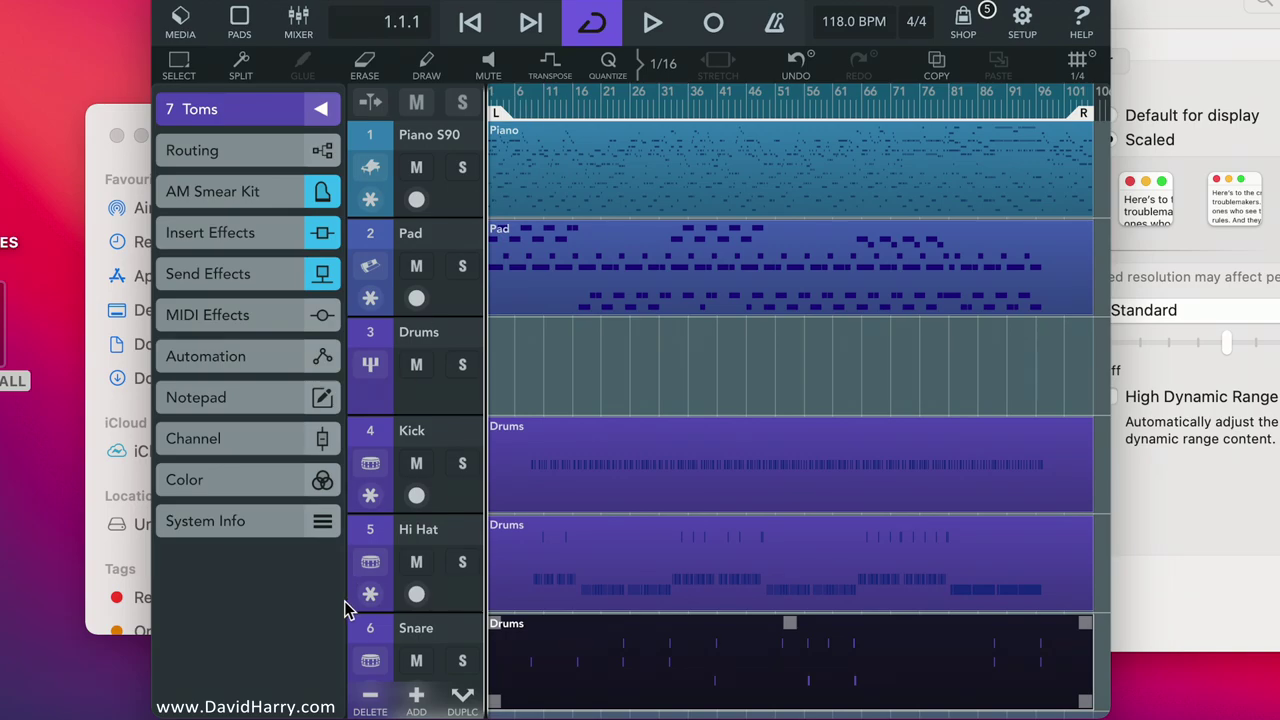
Show the System Info load meters and play the project to about bar 18 to monitor CPU and DSP use.
left_click(326, 529)
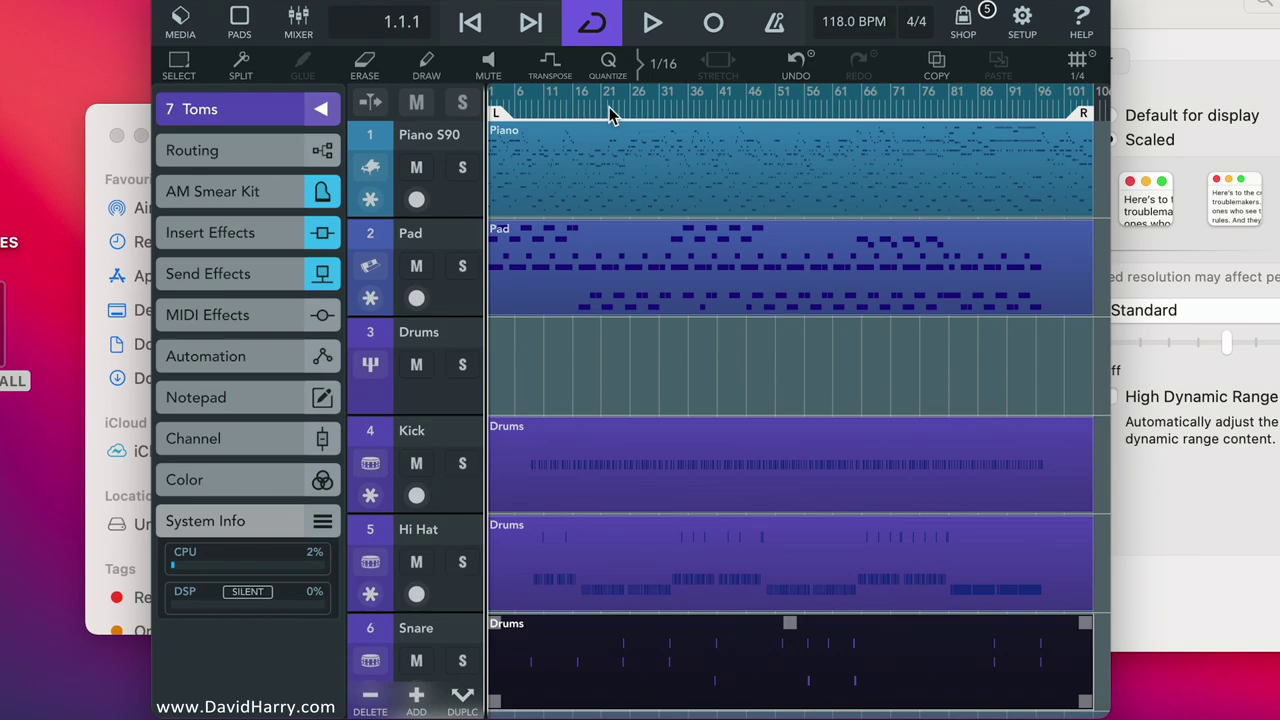
left_click(650, 26)
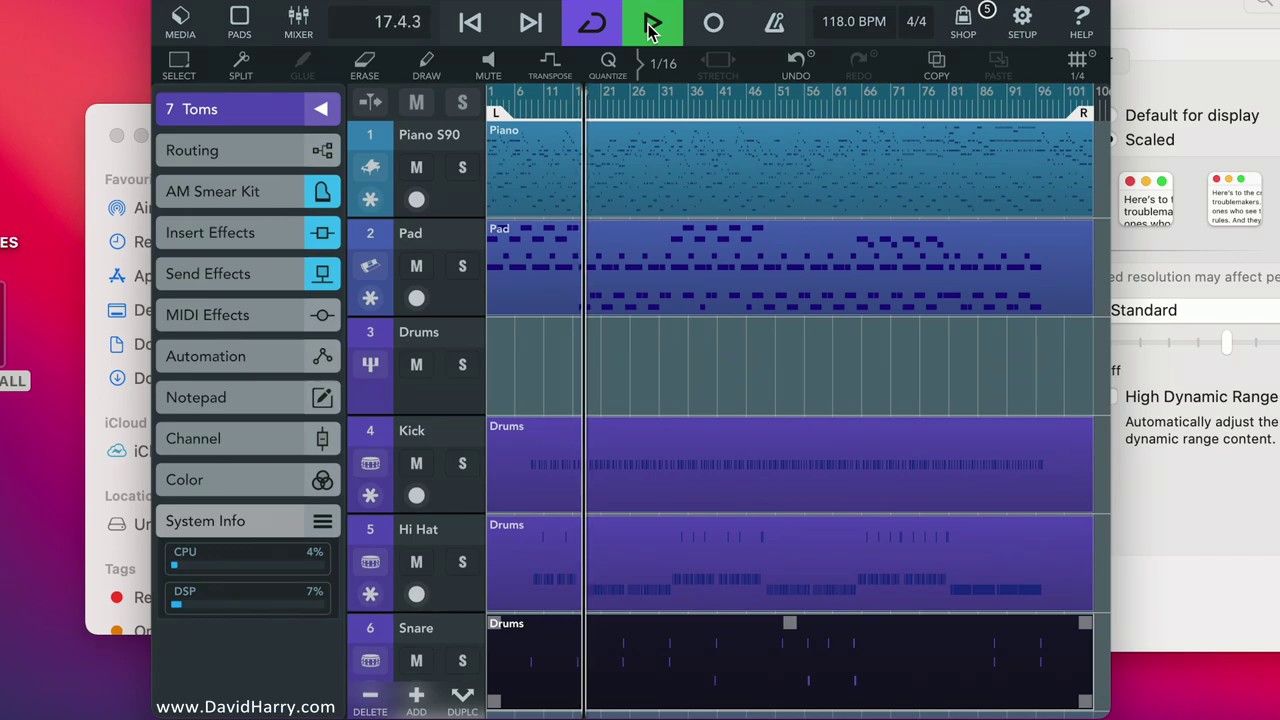
left_click(651, 25)
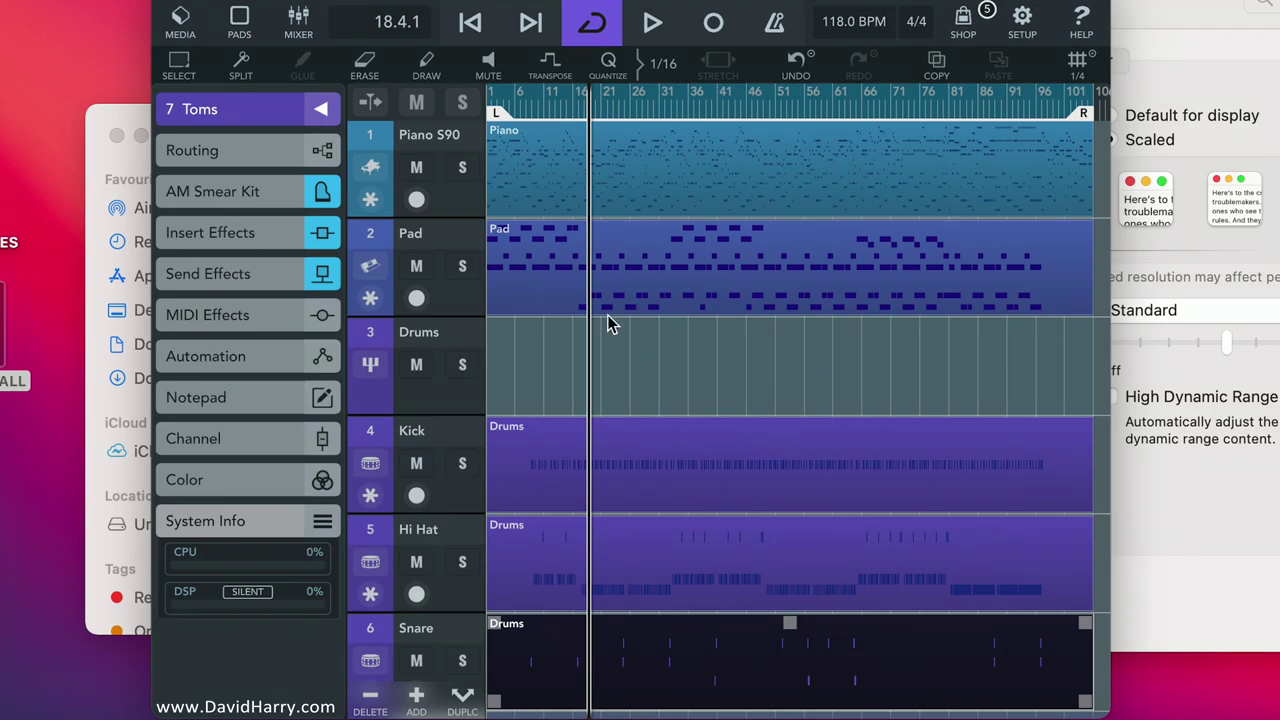
Switch the track selection between Pad and Piano S90, ending on the Drums group track.
left_click(450, 237)
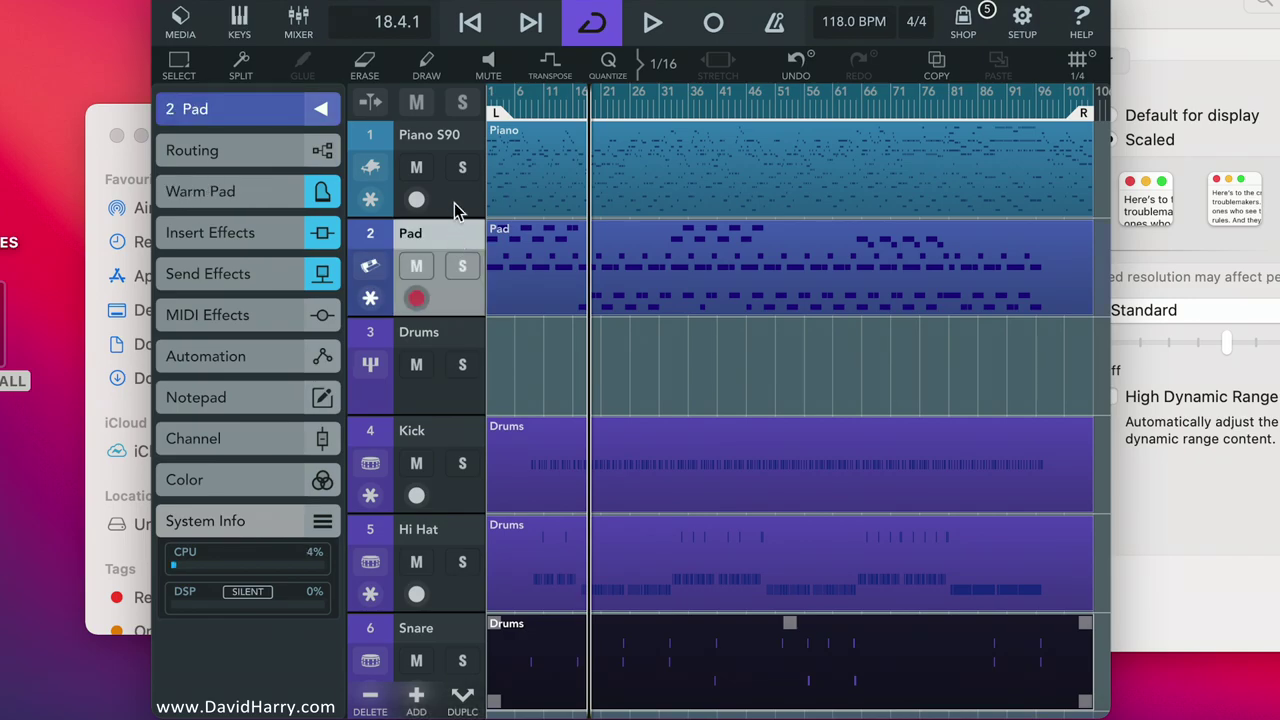
left_click(450, 202)
left_click(450, 238)
left_click(472, 346)
Expand and collapse the Drums group's Send Effects, Insert Effects and Routing sections.
left_click(260, 234)
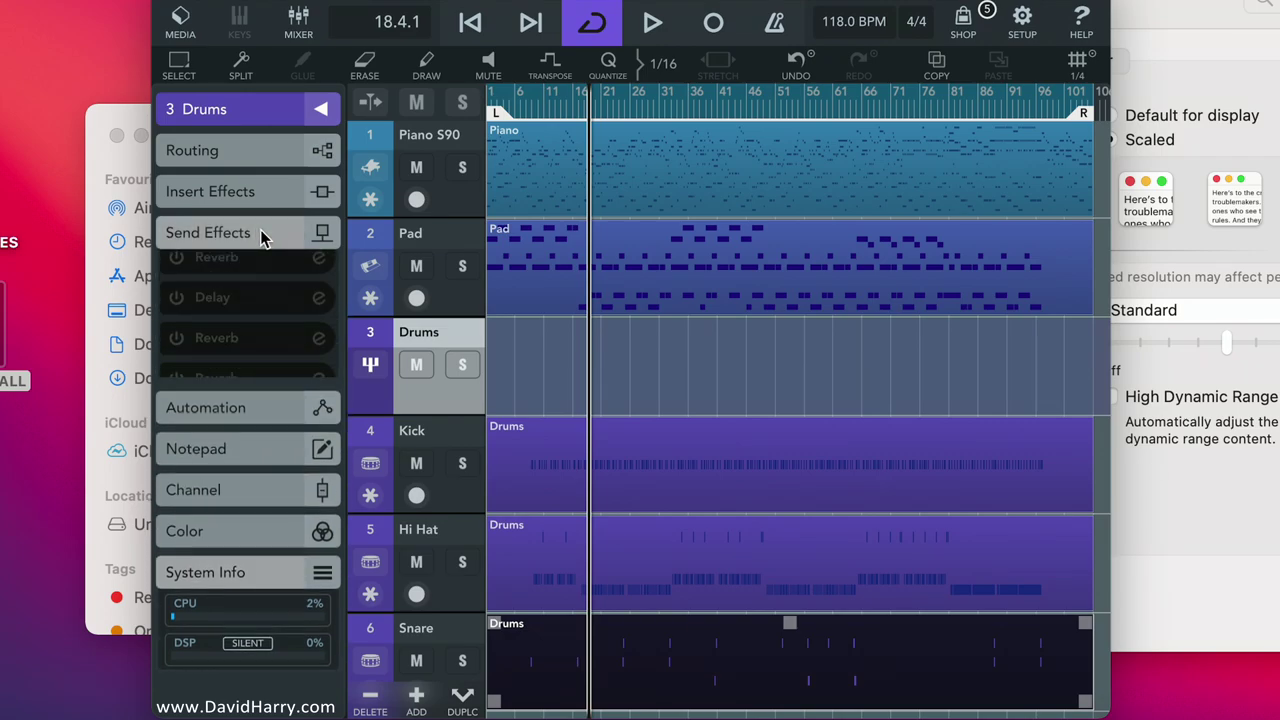
left_click(274, 236)
left_click(276, 203)
left_click(274, 200)
left_click(276, 154)
left_click(276, 154)
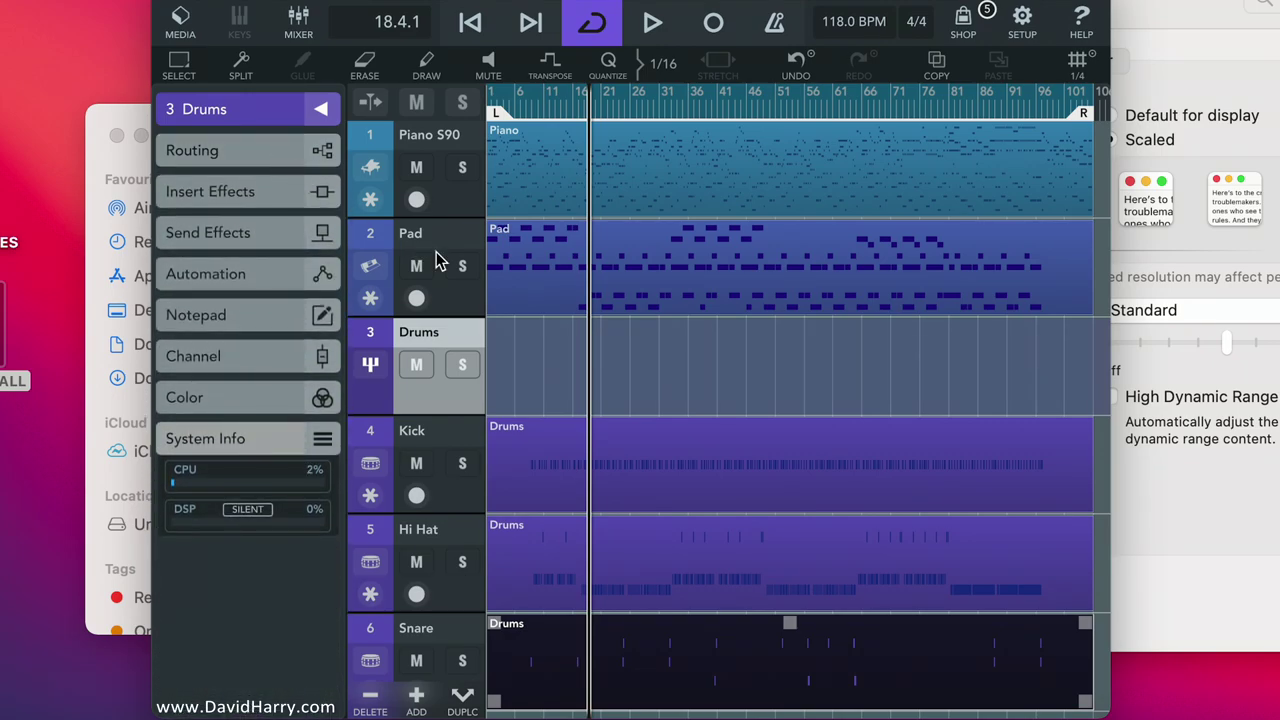
Open the Pad clip in the note editor, select a note near bar 69, close the editor and select the Drums group.
left_click(447, 240)
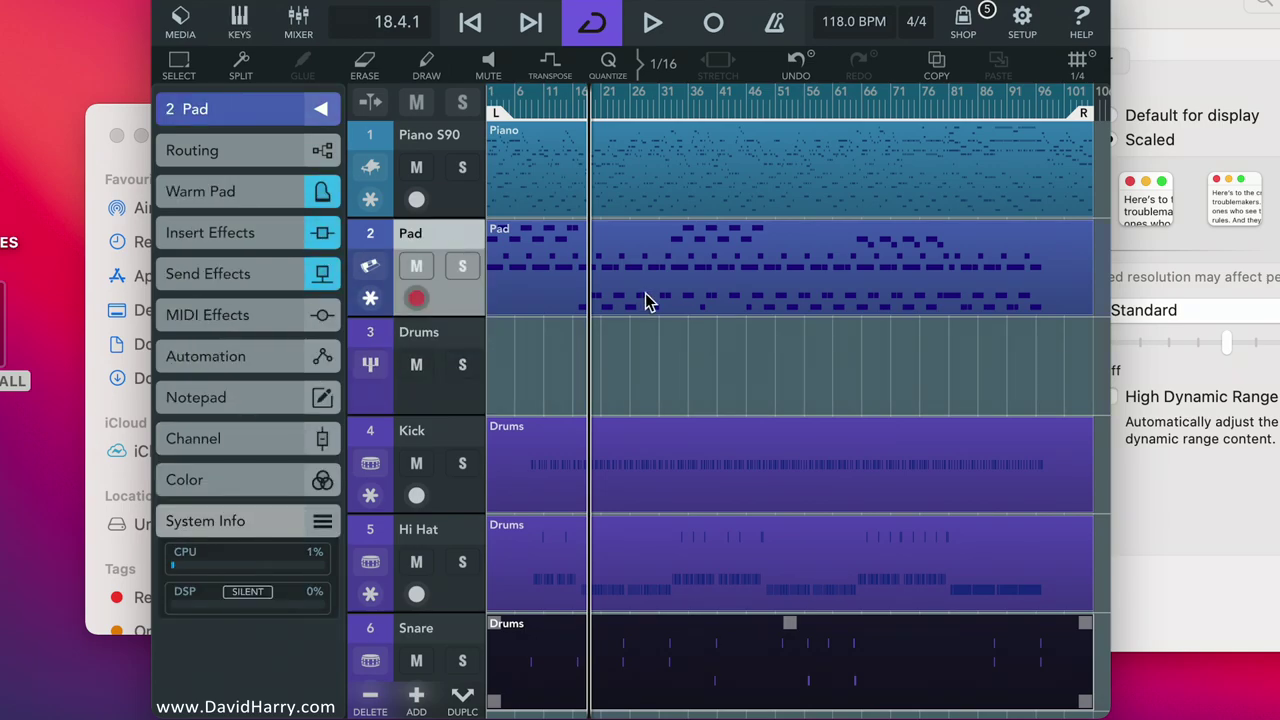
left_click(640, 251)
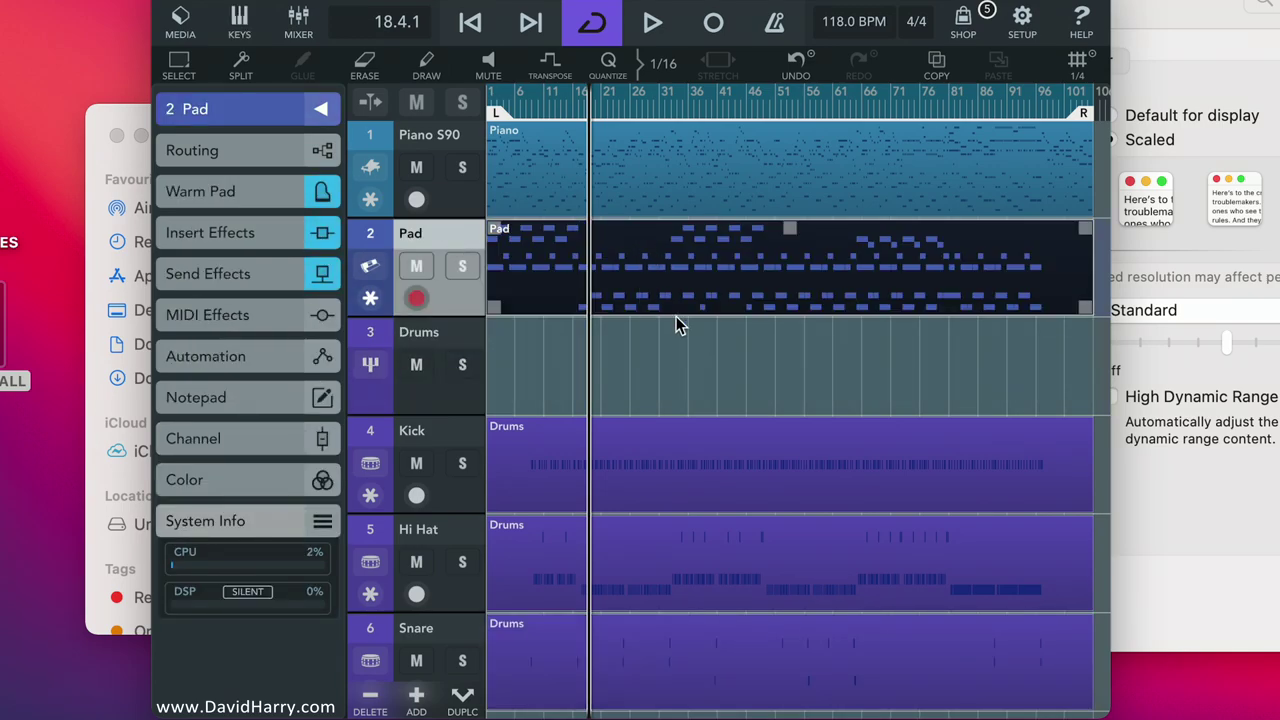
double_click(640, 240)
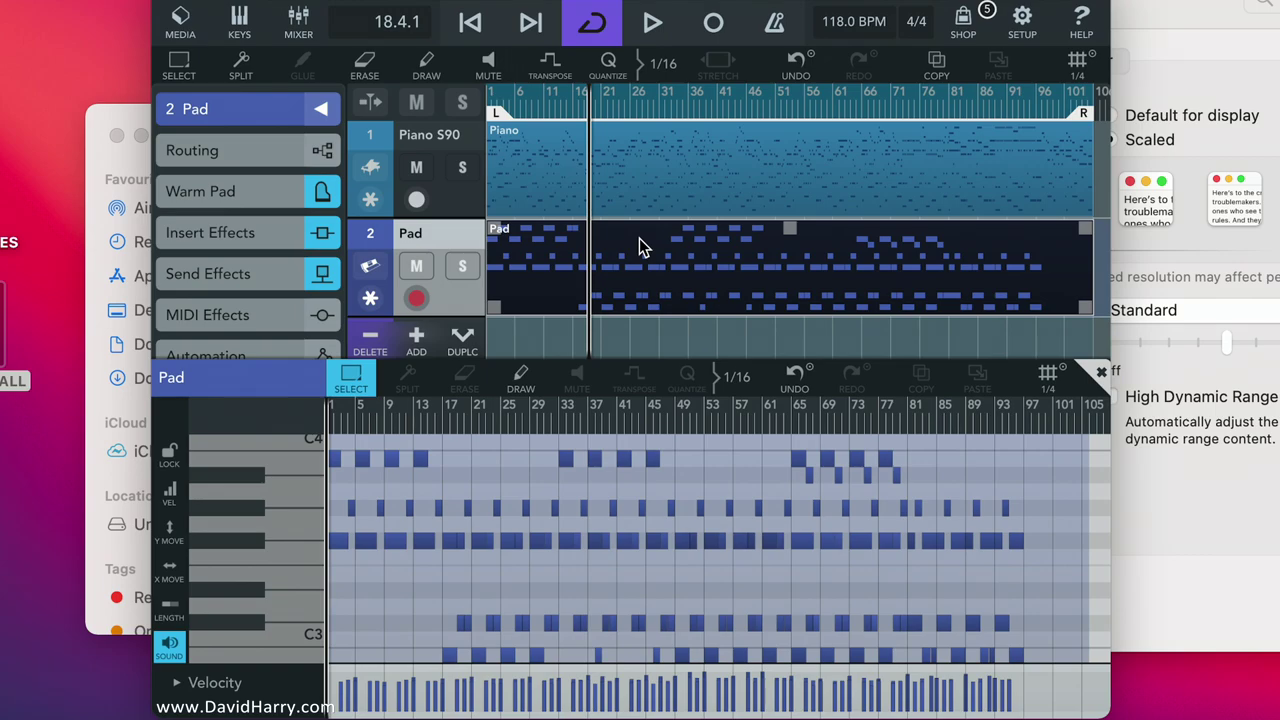
left_click(838, 544)
left_click(833, 544)
left_click(829, 544)
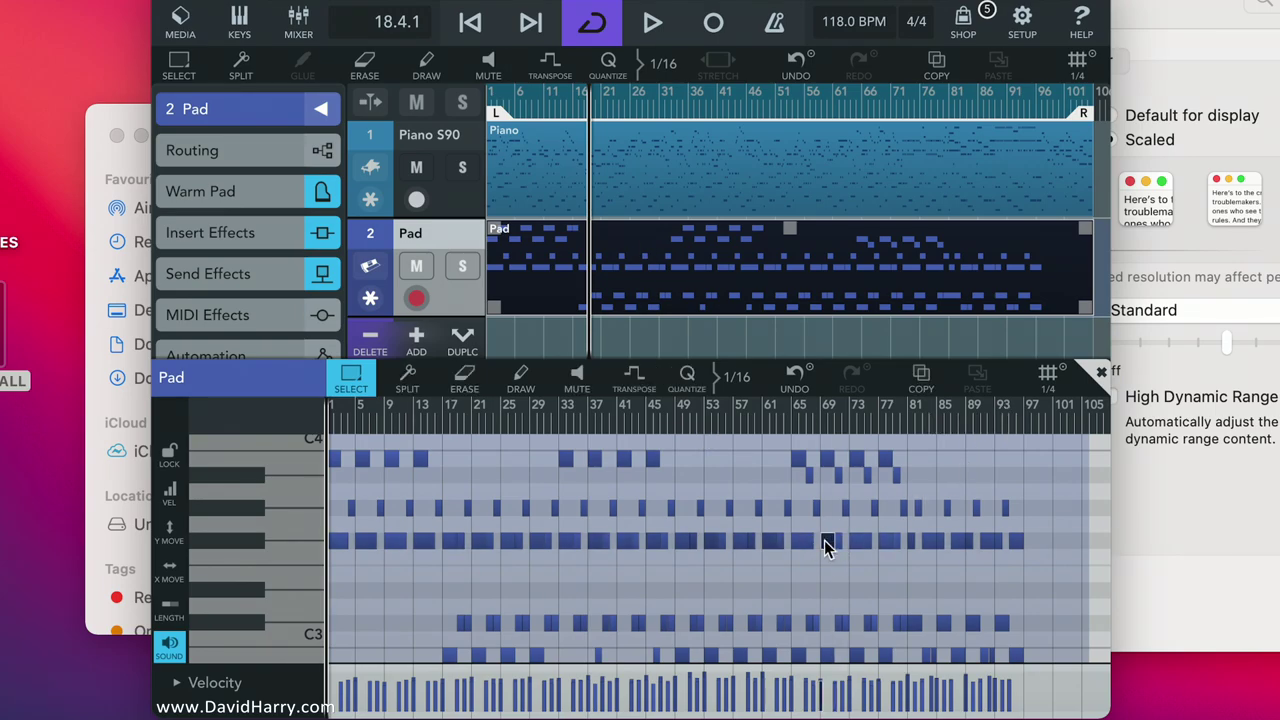
left_click(1100, 374)
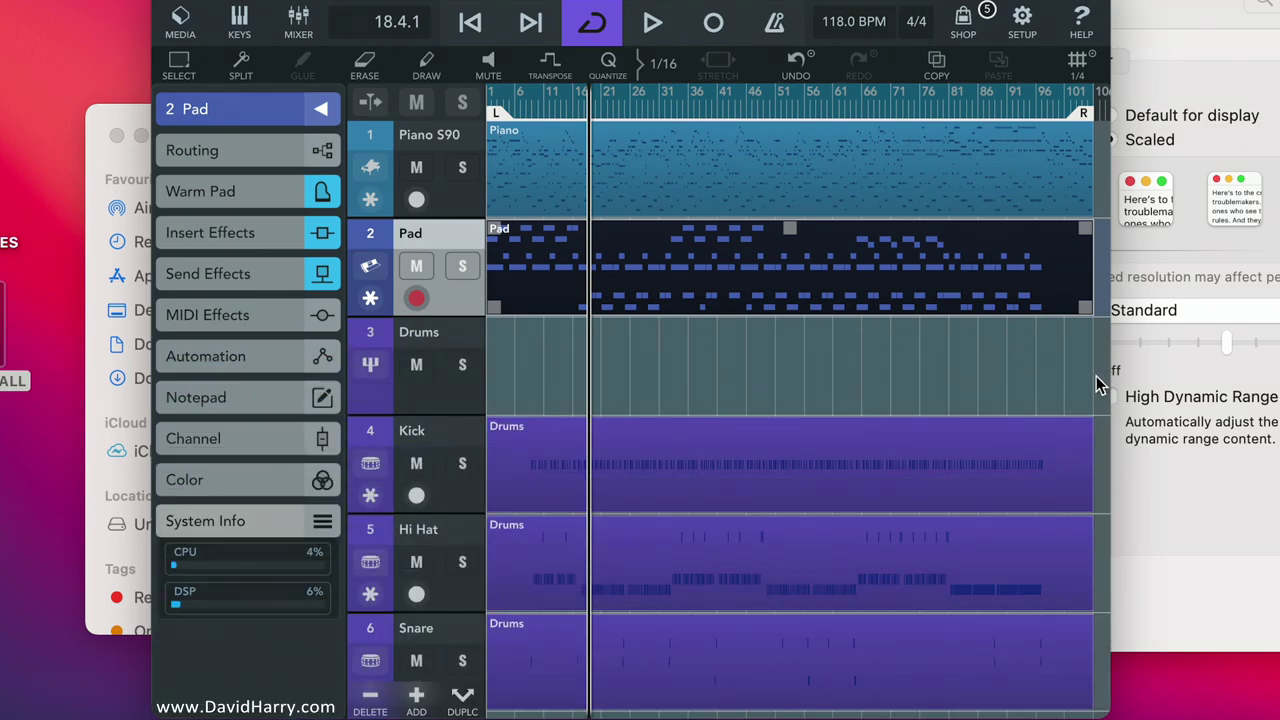
left_click(903, 374)
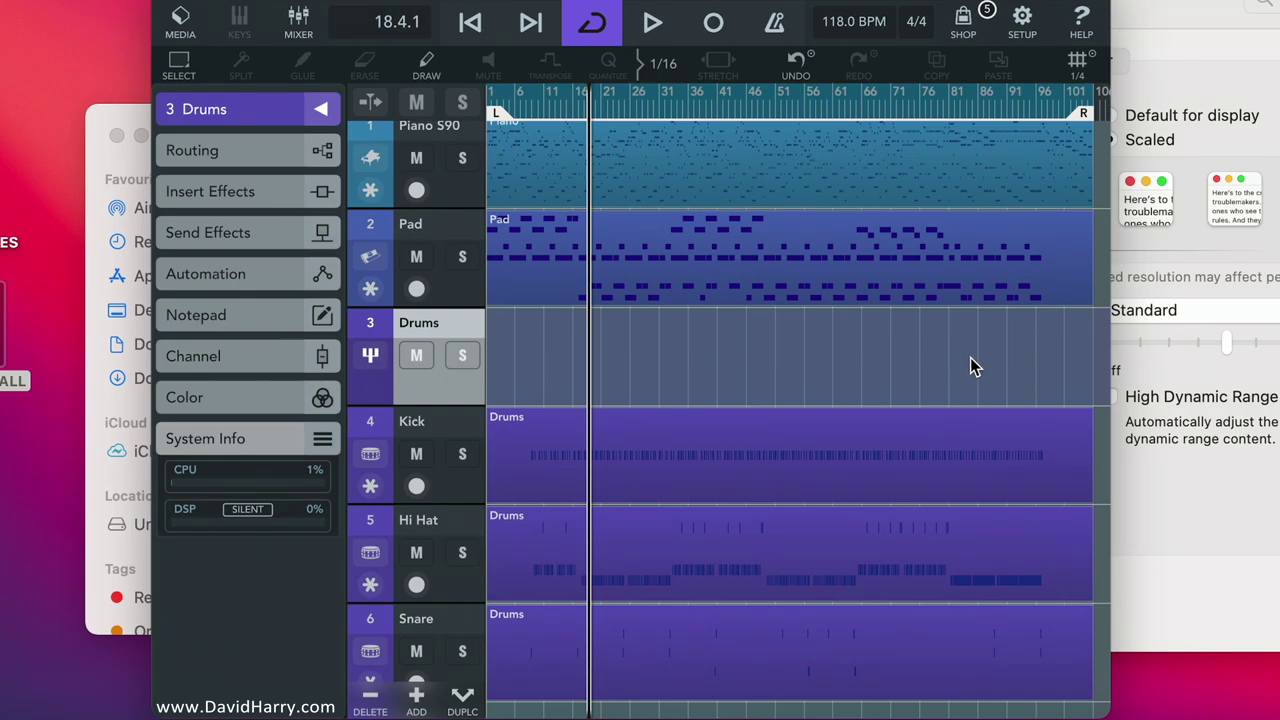
Open the Smear - E Gtr Rhy 1 clip on track 11 in the audio editor.
scroll(968, 360, "down", 3)
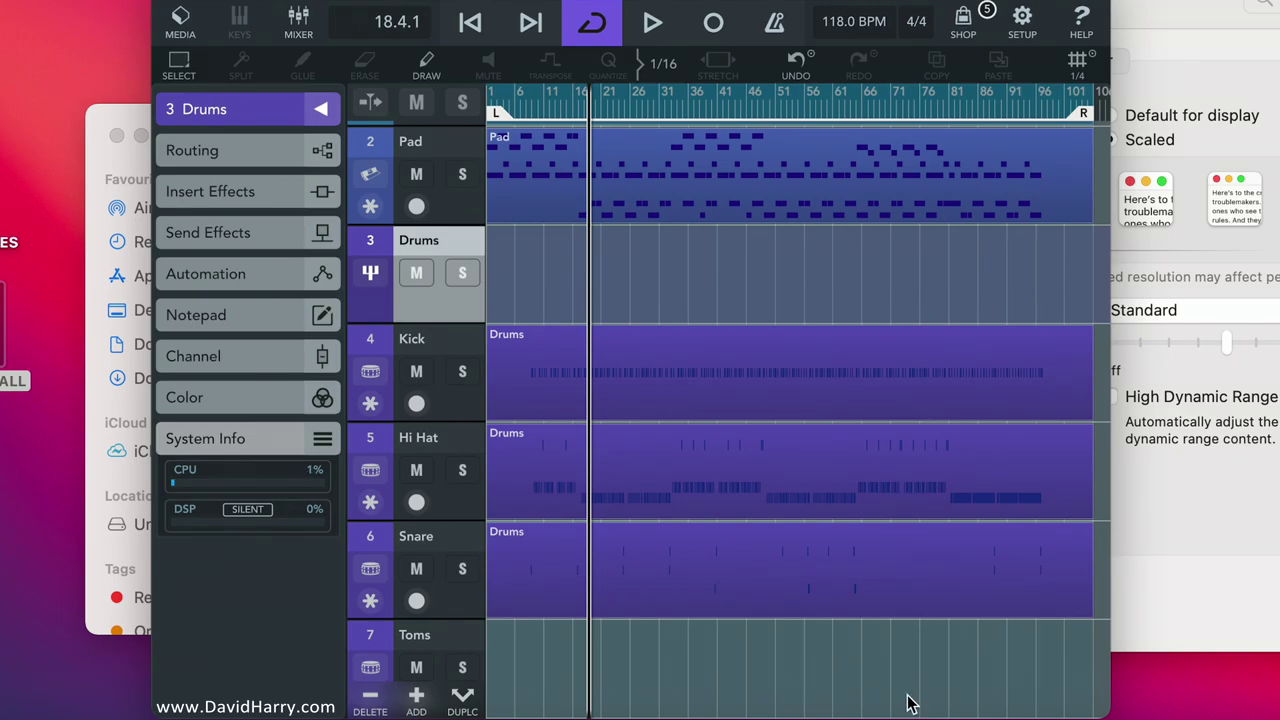
scroll(901, 592, "down", 2)
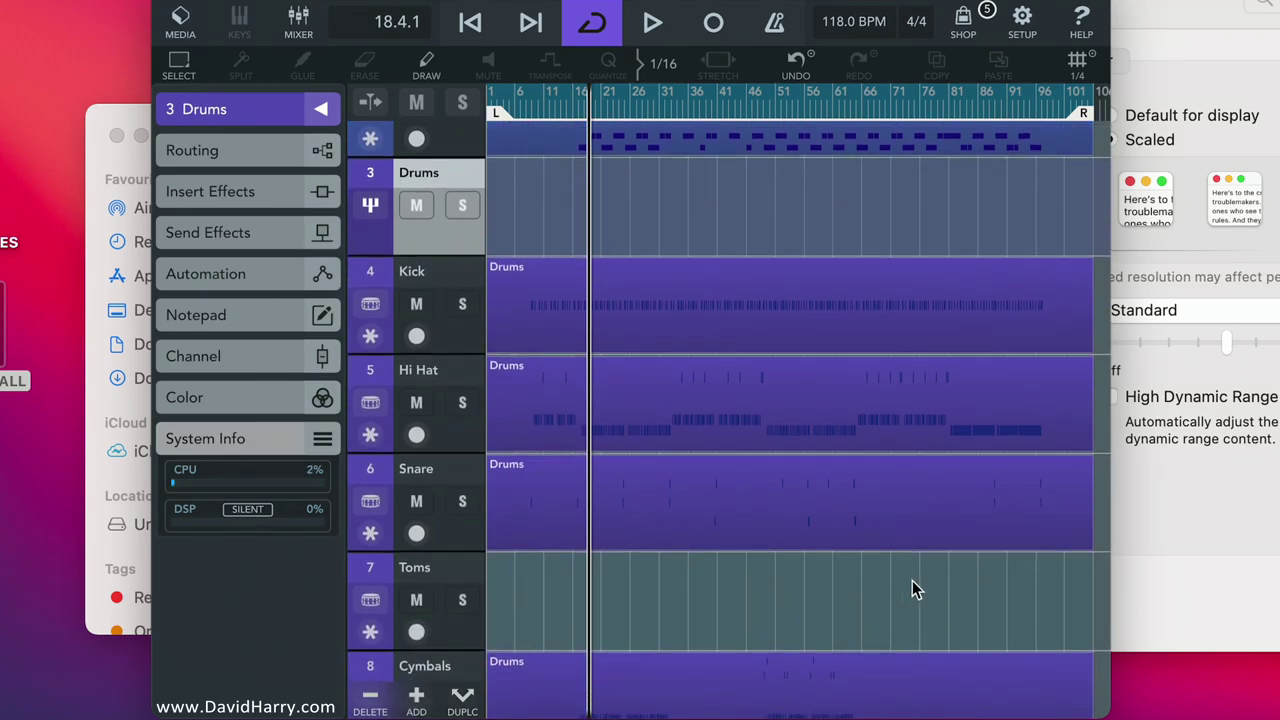
scroll(912, 583, "down", 10)
scroll(955, 270, "down", 4)
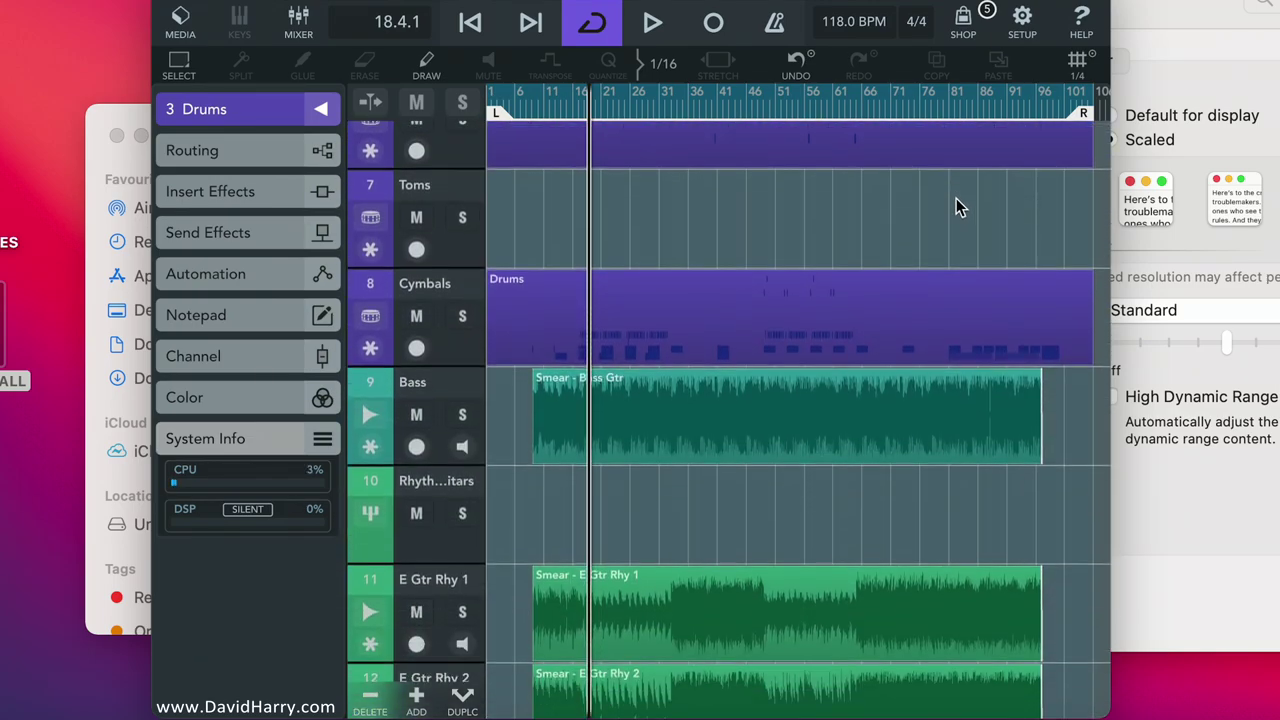
scroll(855, 468, "down", 9)
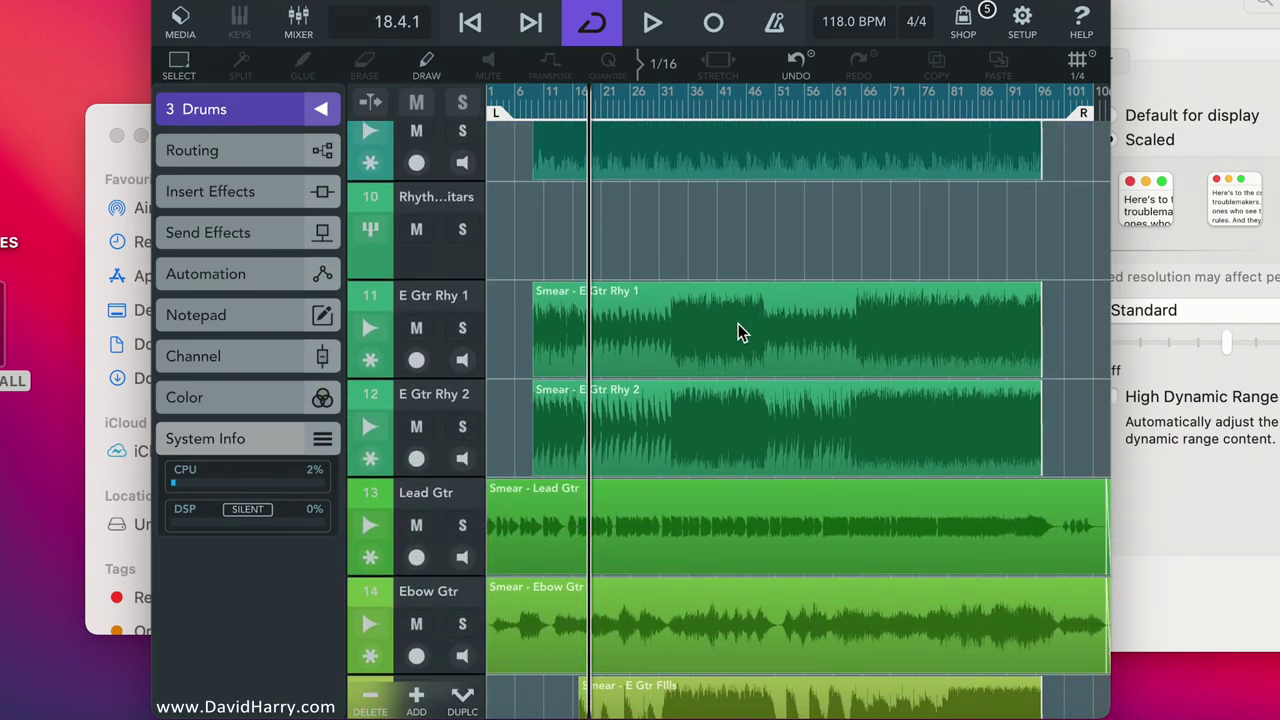
double_click(738, 325)
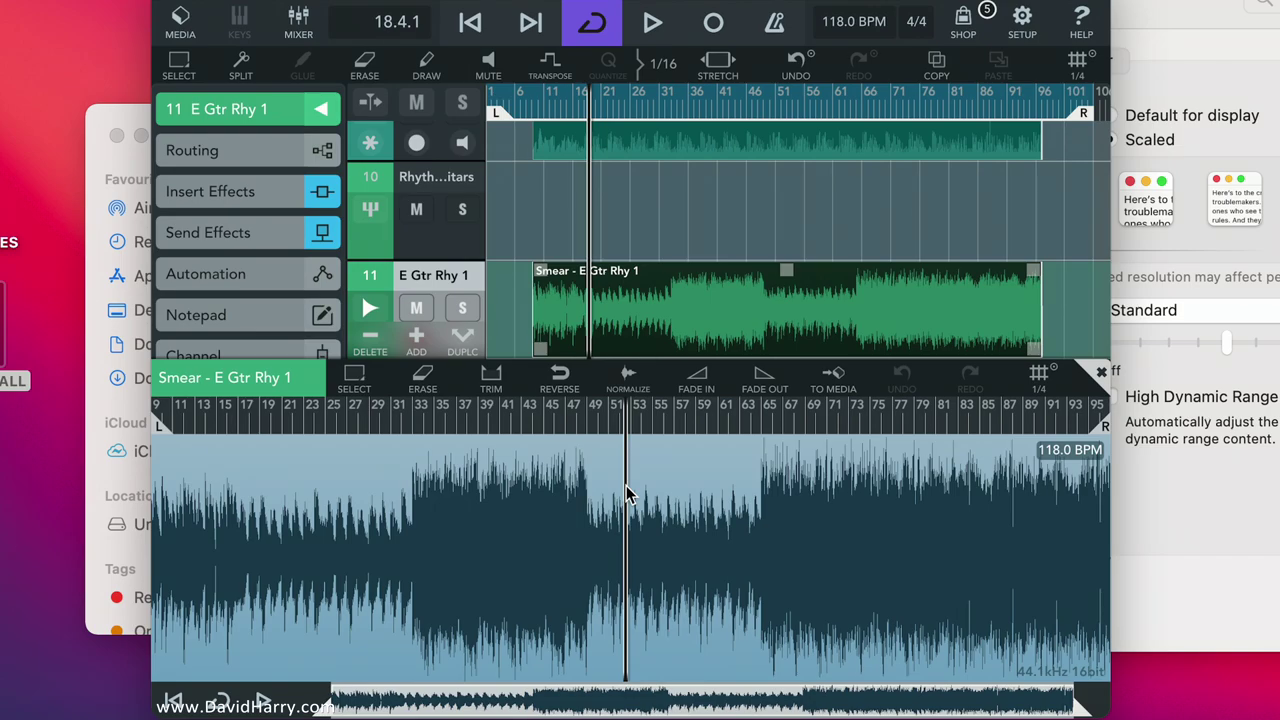
Apply a fade-in and a fade-out across the whole E Gtr Rhy 1 clip and close the audio editor.
left_click(699, 381)
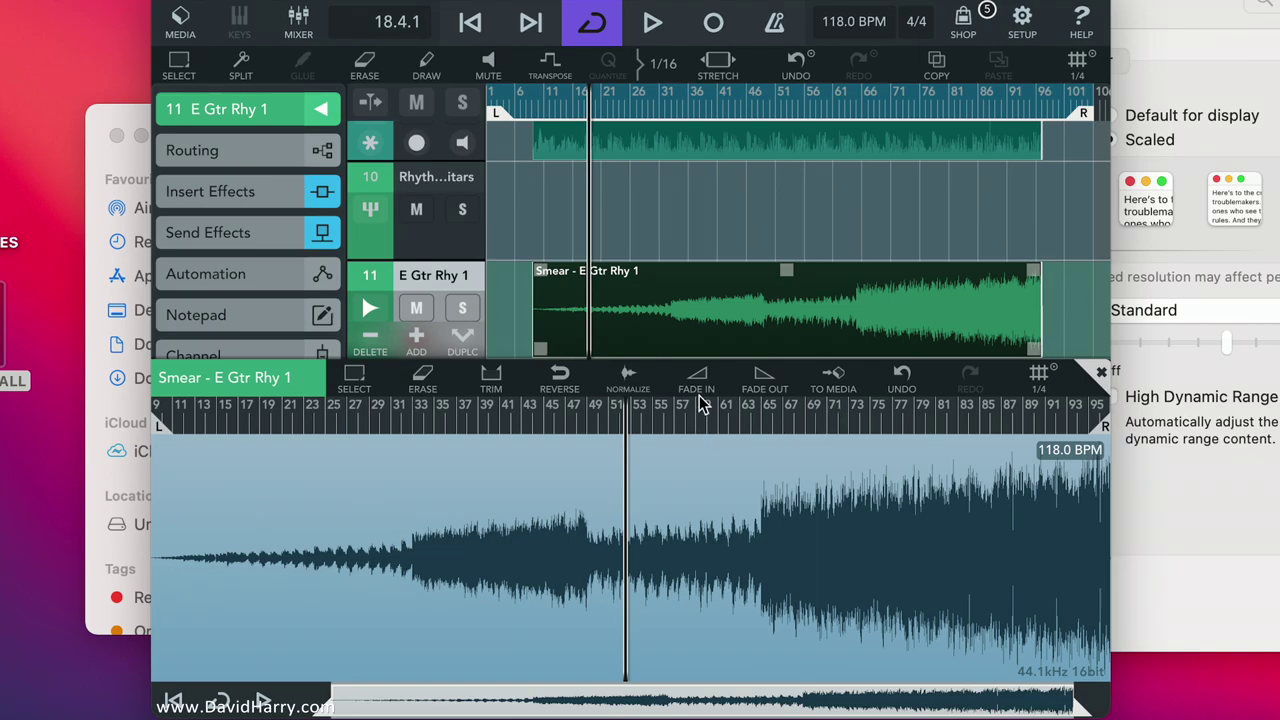
left_click(765, 382)
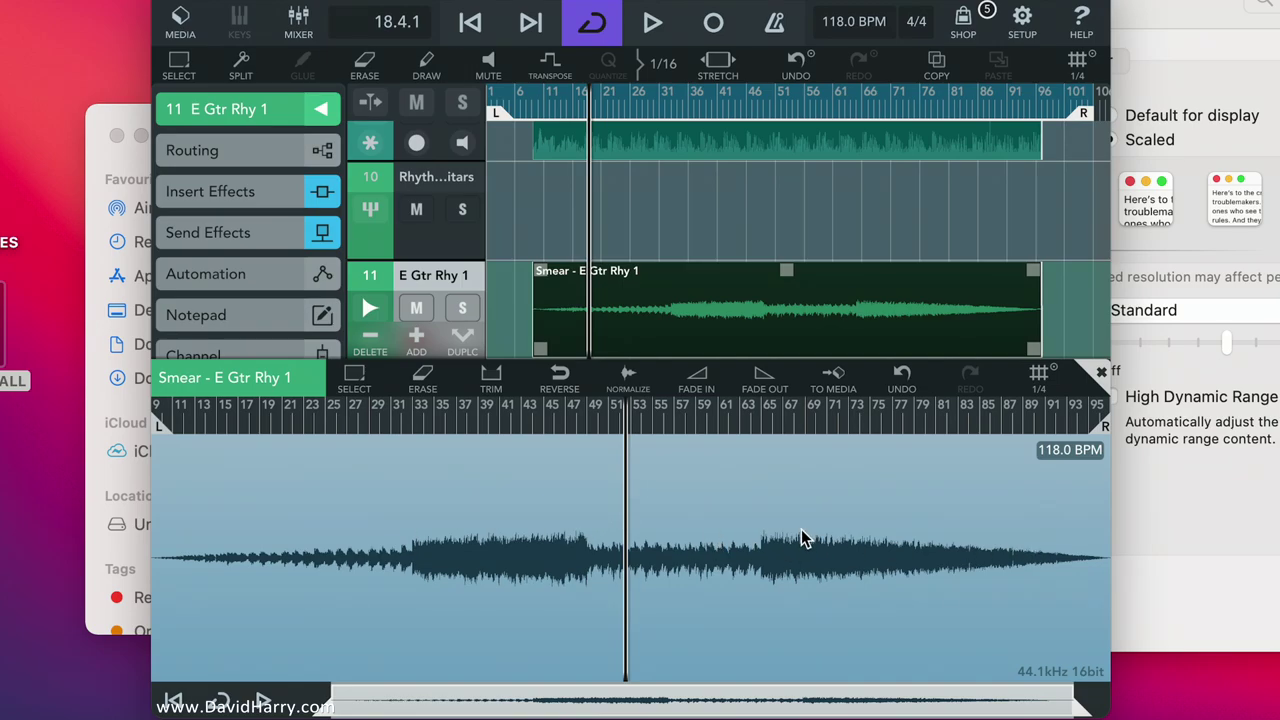
left_click(645, 428)
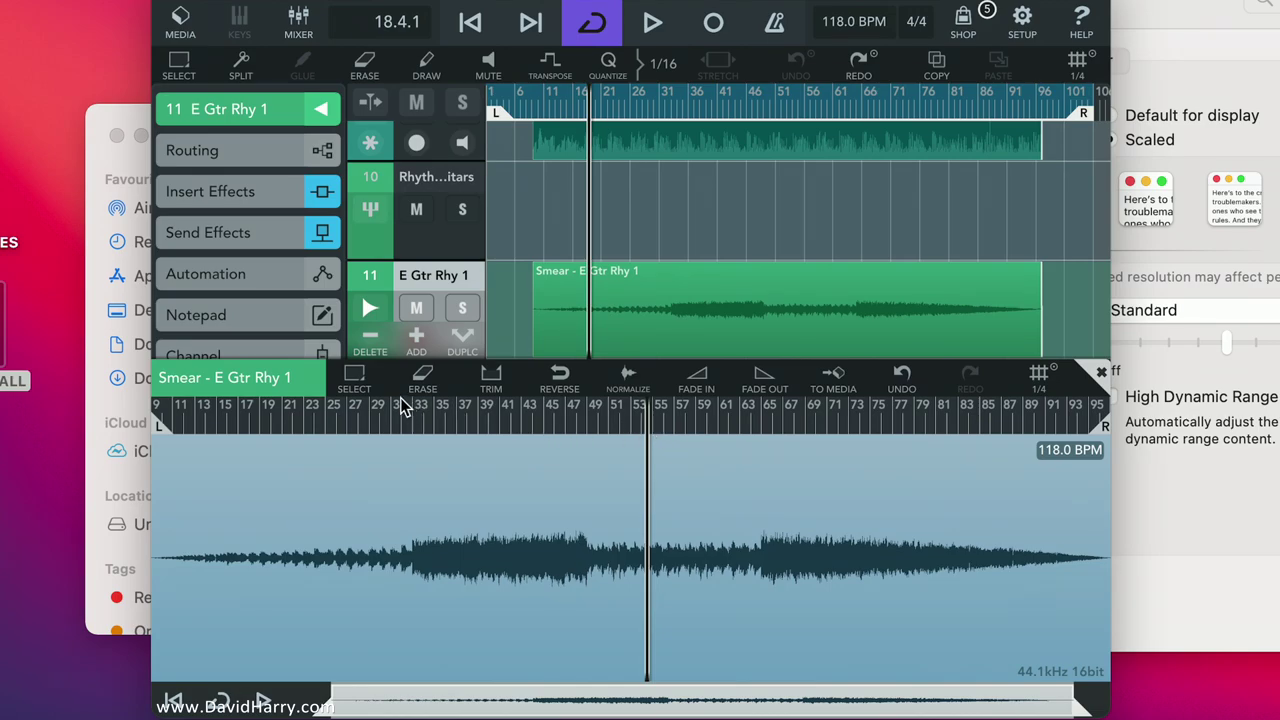
left_click(1101, 375)
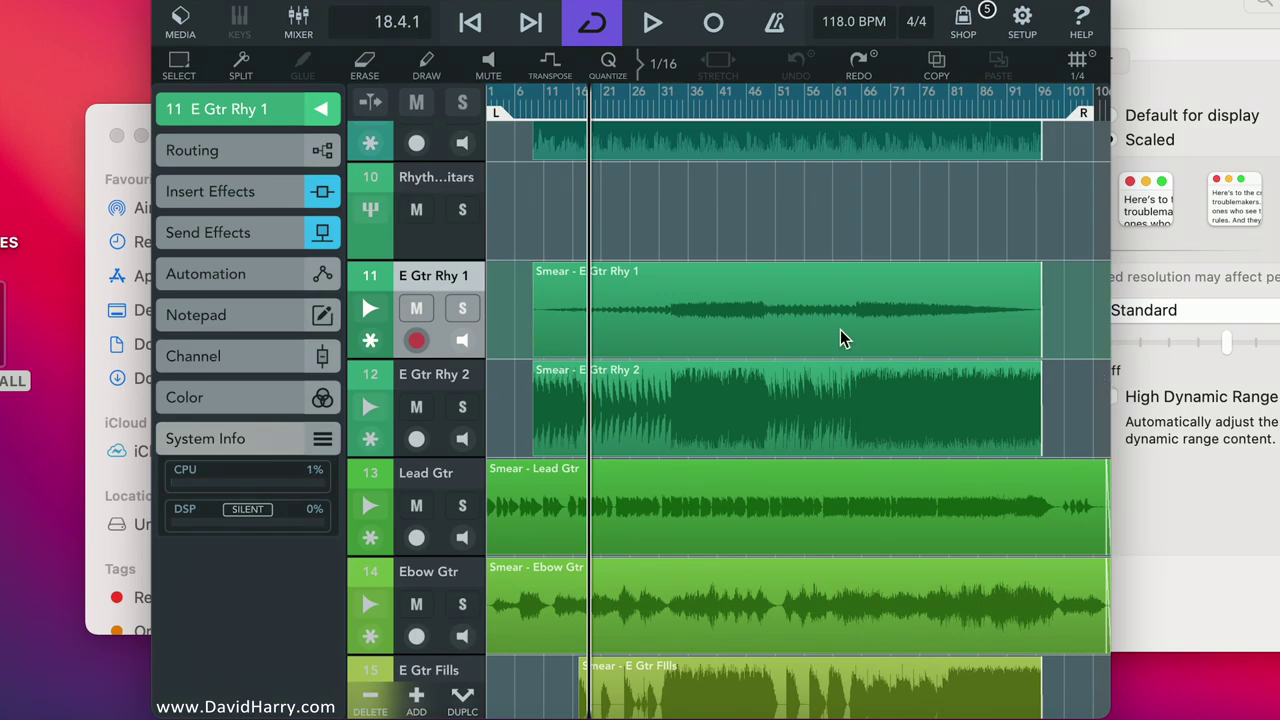
Split the E Gtr Rhy 1 clip at 18.4.1 and again at 28.2.1.
left_click(632, 300)
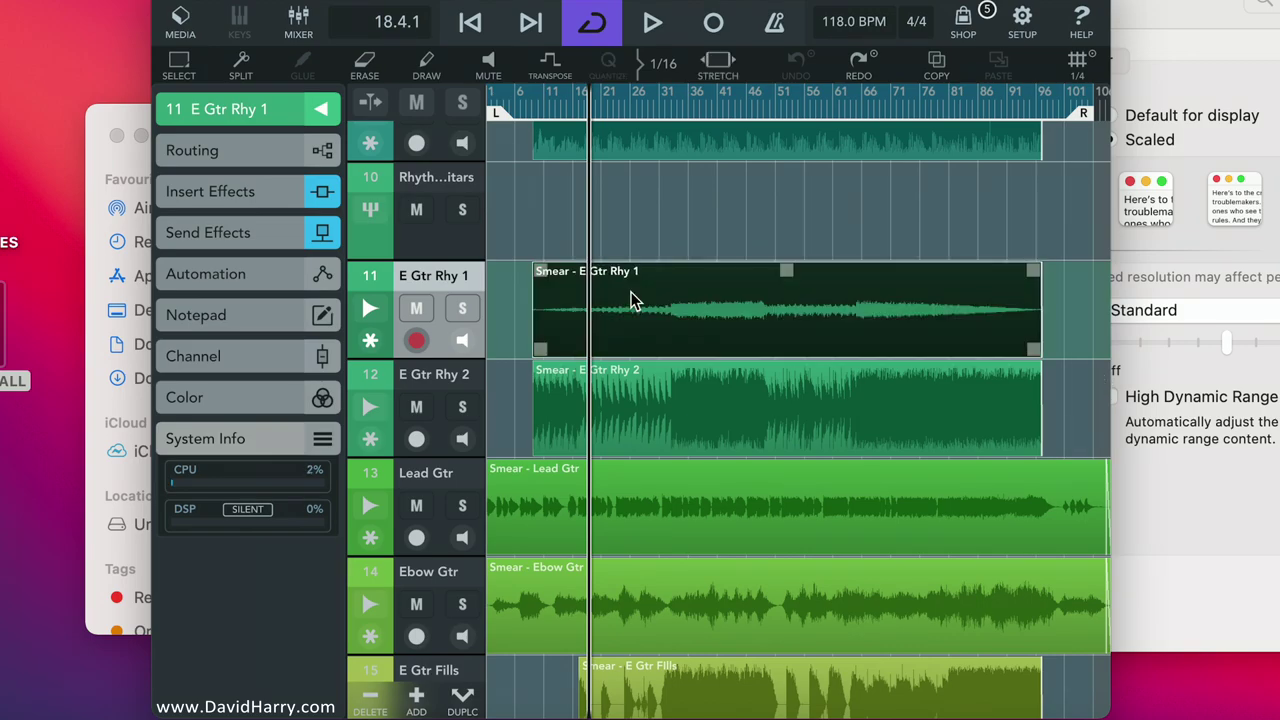
left_click(238, 68)
left_click(666, 300)
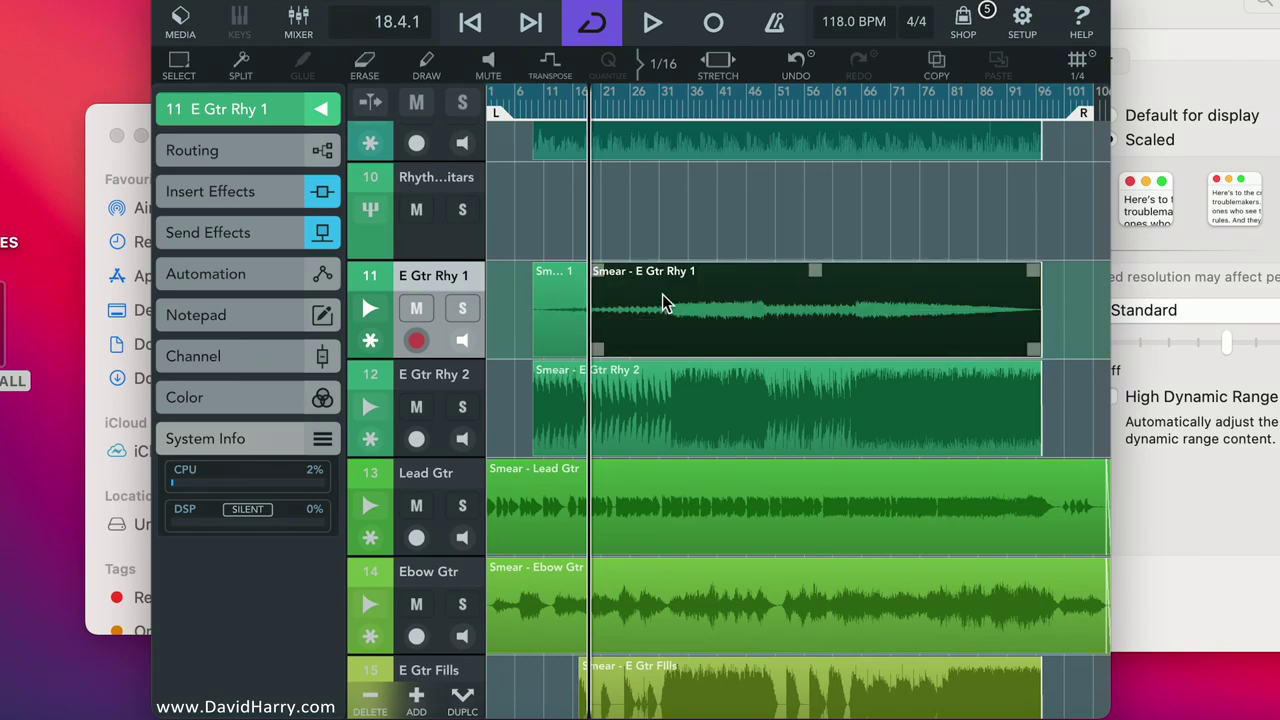
left_click(643, 110)
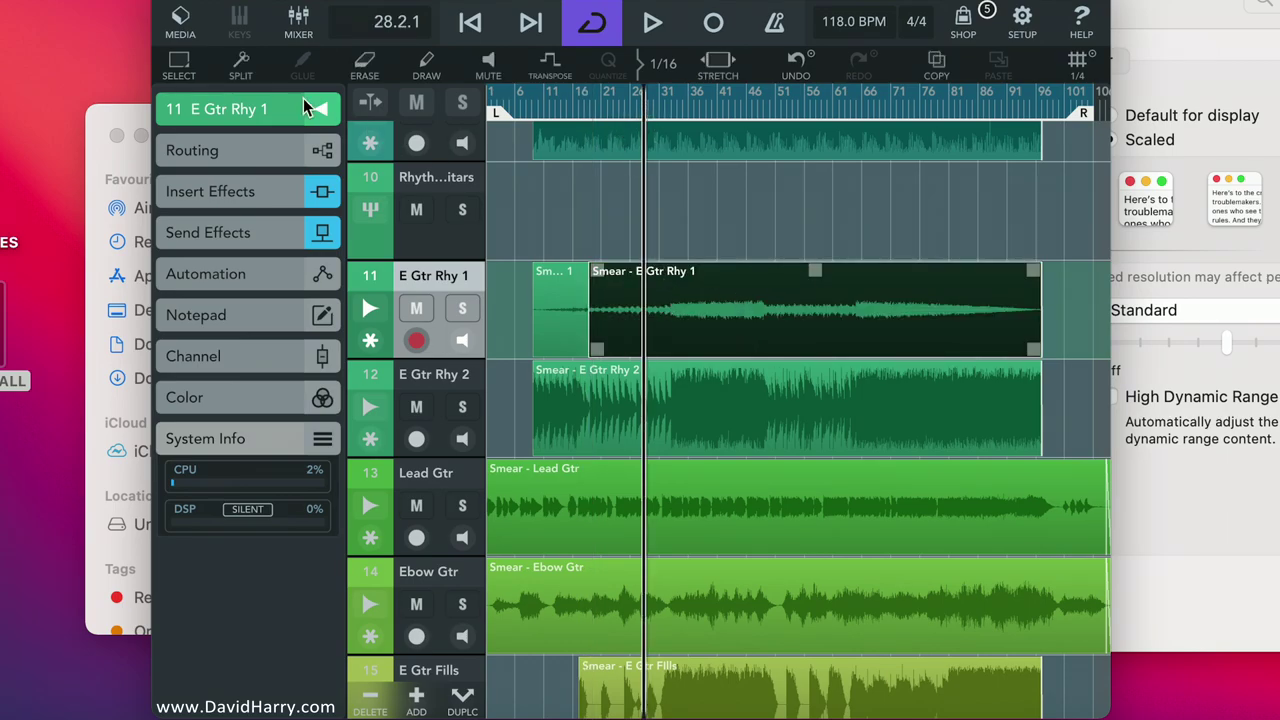
left_click(244, 74)
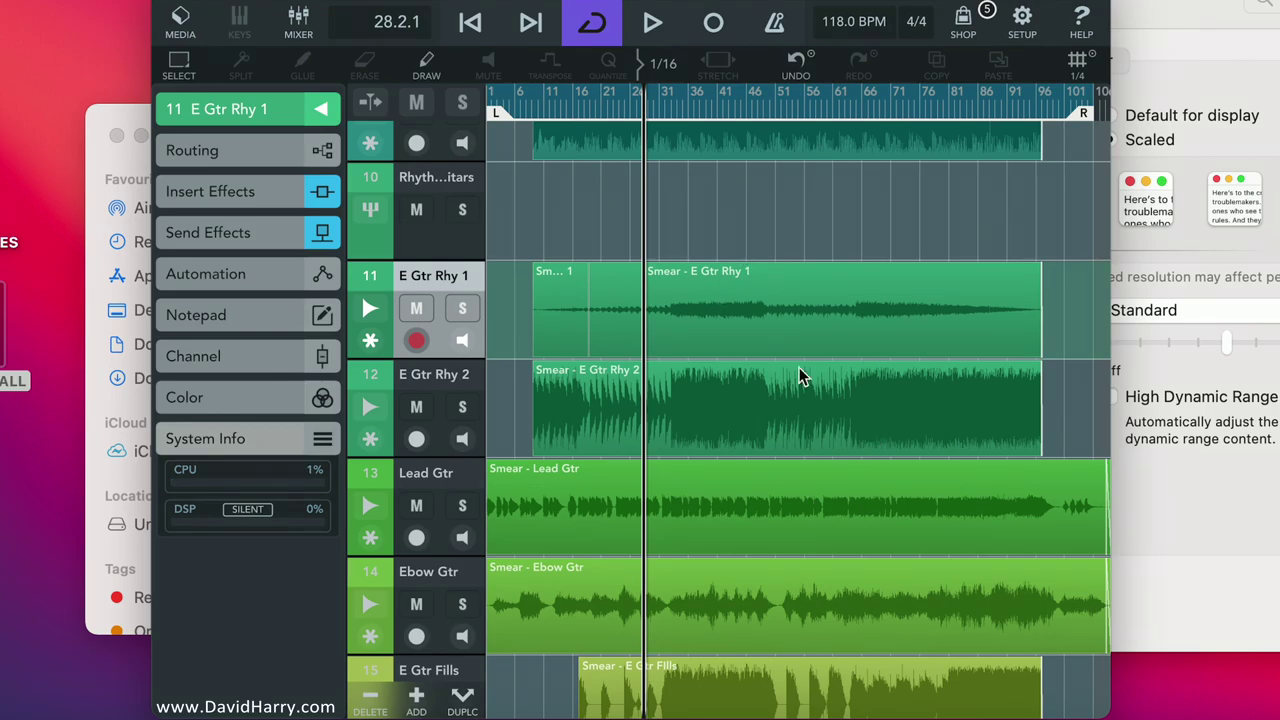
Select the Rhythm Guitars group track, followed by the Kick track.
left_click(422, 238)
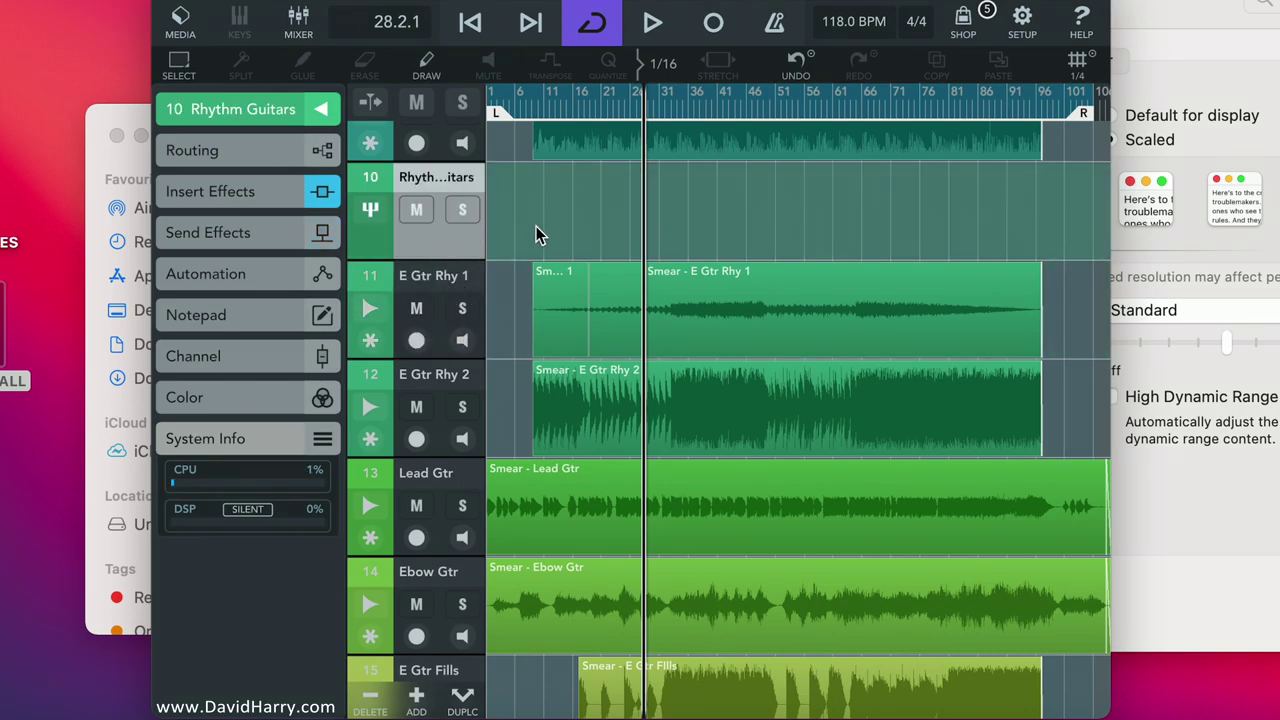
scroll(1004, 270, "up", 2)
scroll(1006, 280, "up", 10)
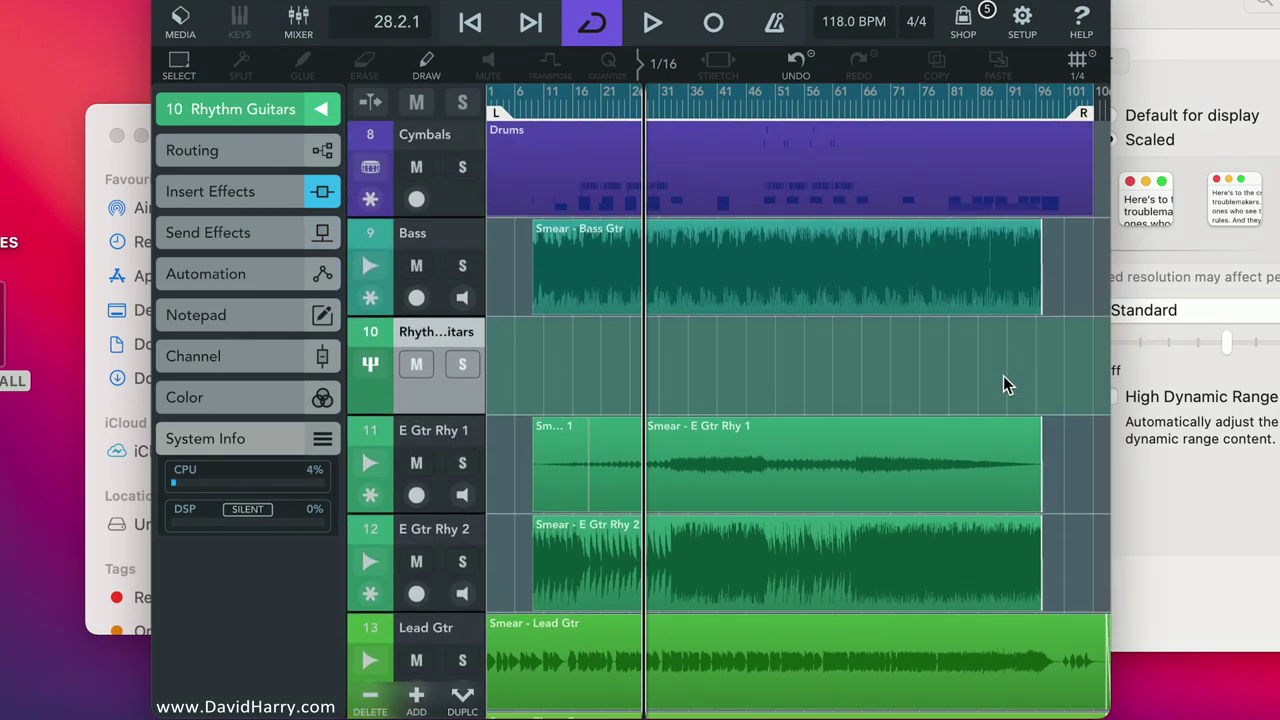
scroll(1086, 491, "up", 3)
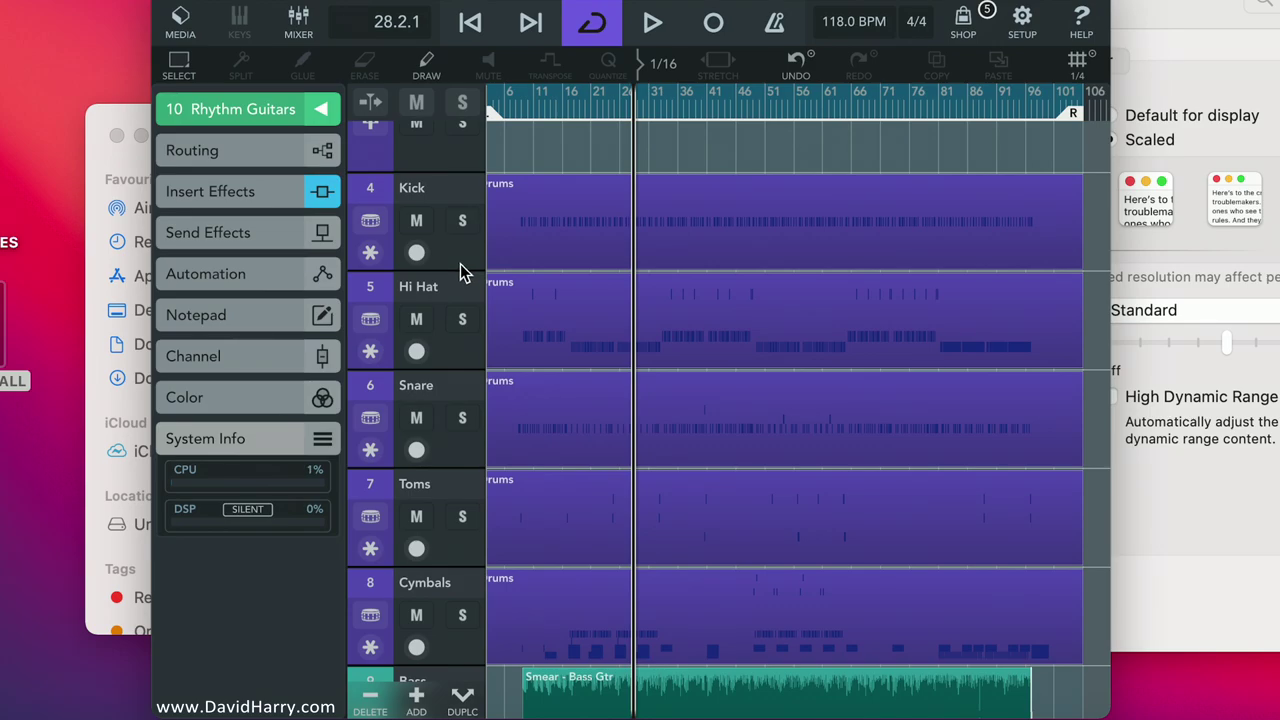
left_click(459, 258)
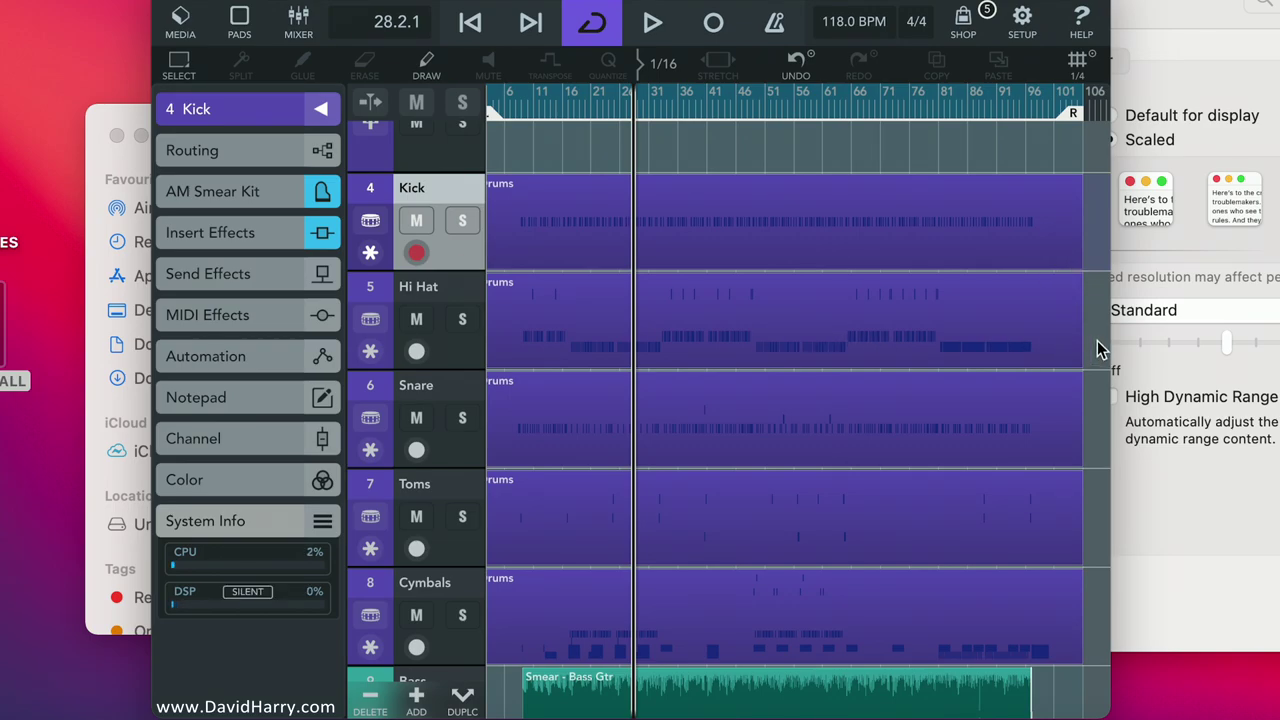
Look through the arrangement from the drum tracks down to the guitar tracks and back up to the first tracks.
scroll(1097, 340, "down", 1)
scroll(1094, 307, "down", 5)
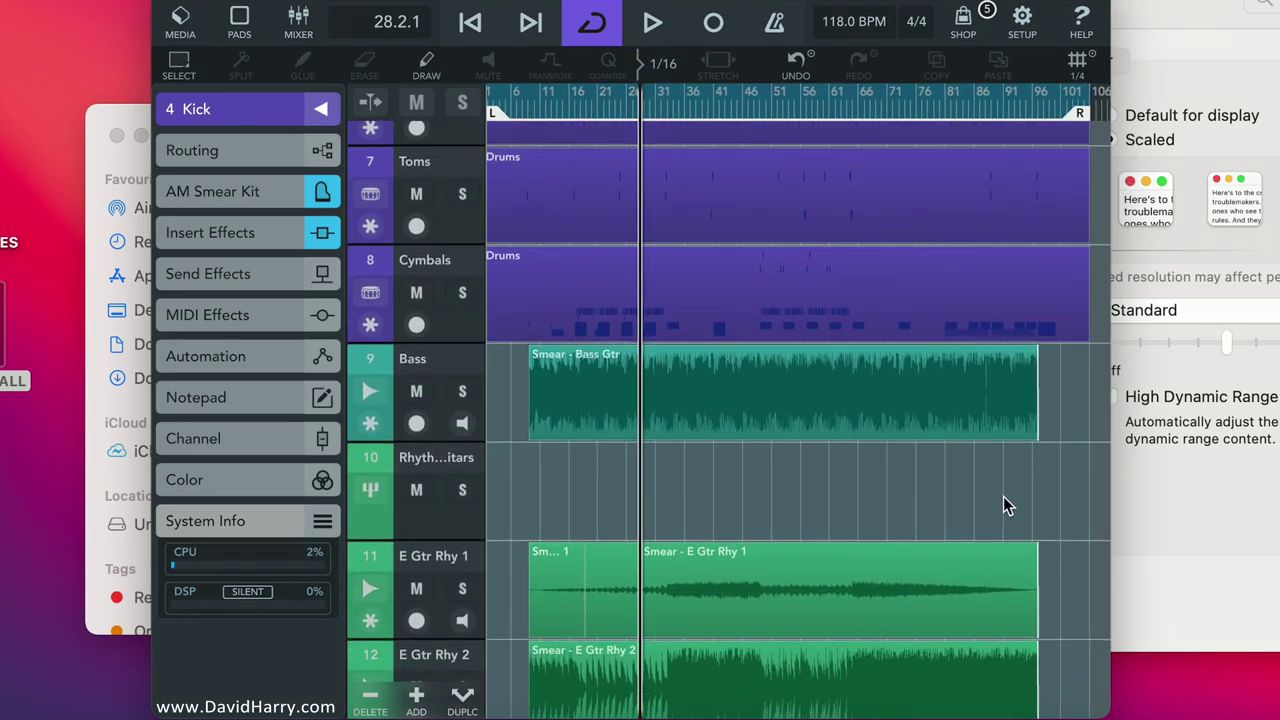
scroll(1010, 460, "down", 1)
scroll(1024, 484, "down", 4)
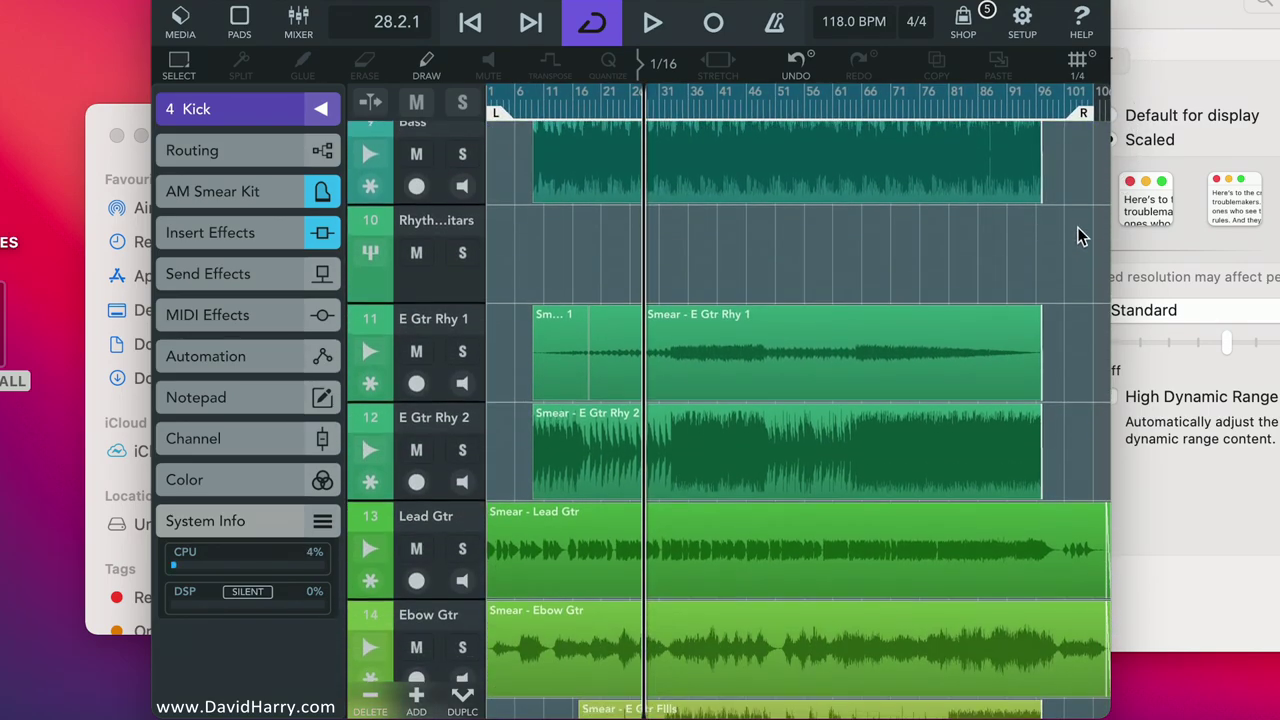
scroll(1080, 238, "down", 2)
scroll(1080, 238, "right", 2)
scroll(1054, 471, "up", 7)
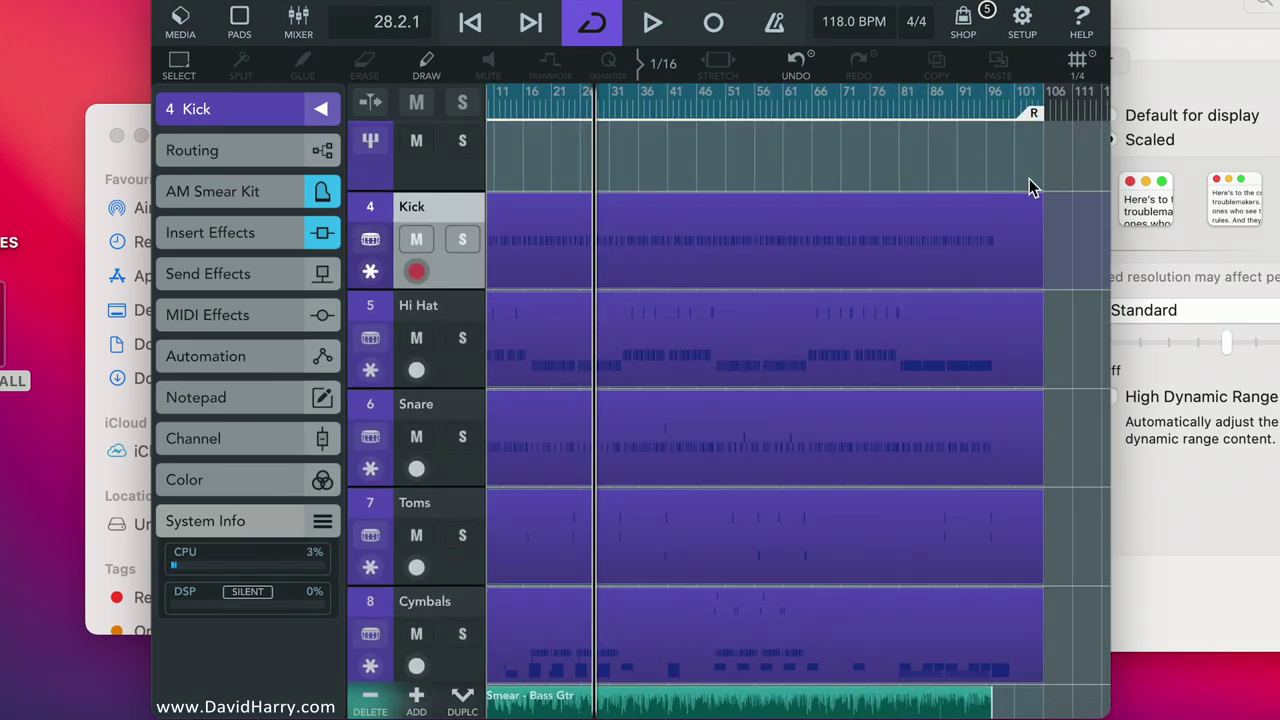
scroll(1086, 163, "left", 2)
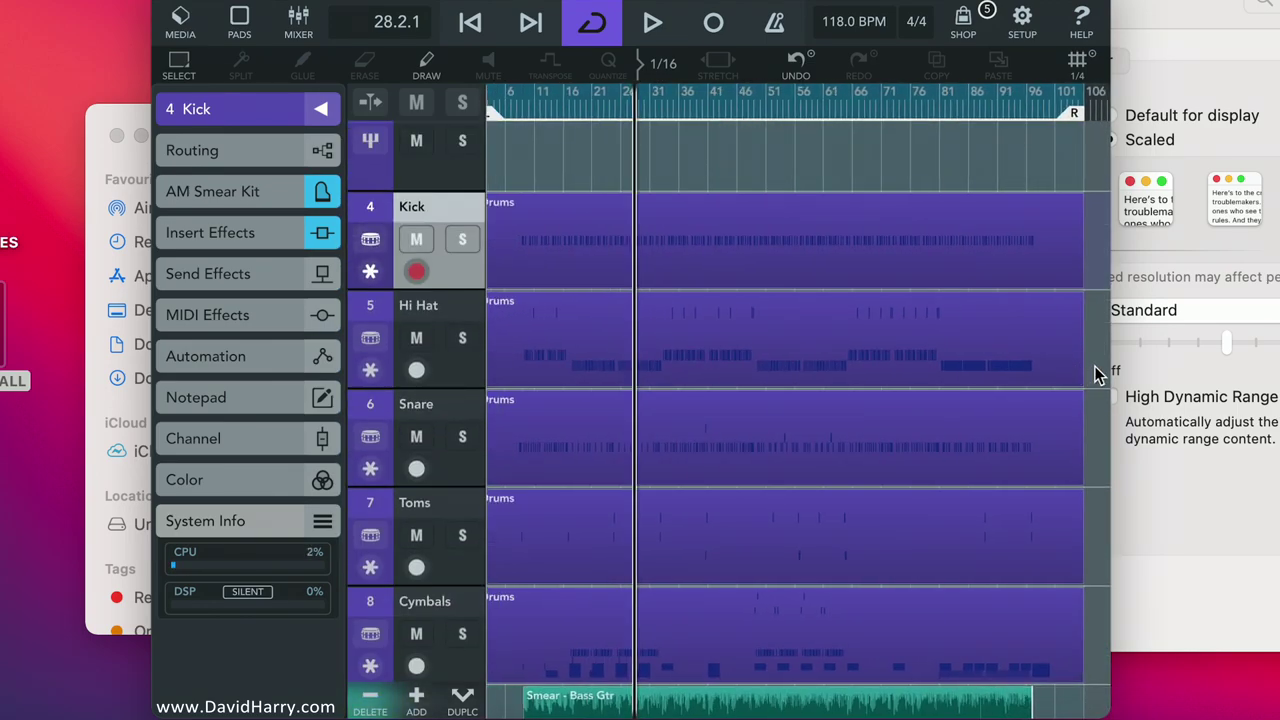
left_click(1098, 368)
scroll(478, 258, "up", 5)
Select the Pad track, play a few notes on its on-screen keyboard and close the keyboard.
left_click(459, 246)
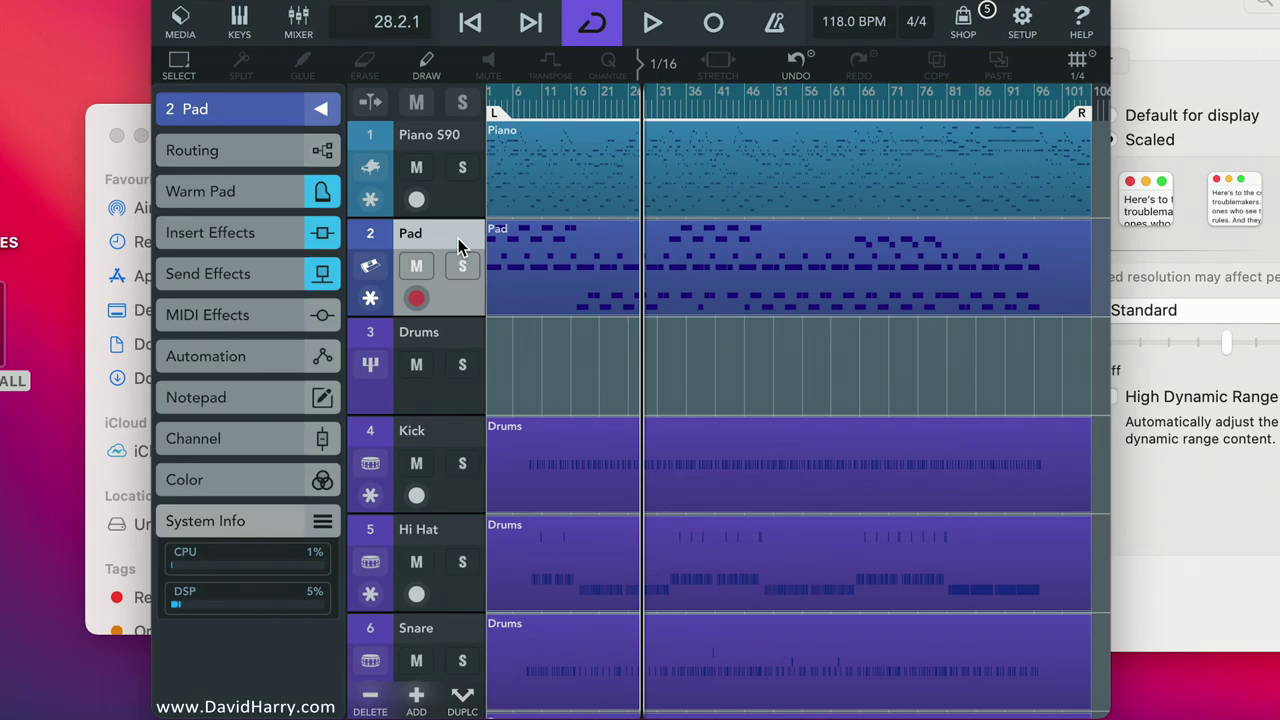
left_click(240, 22)
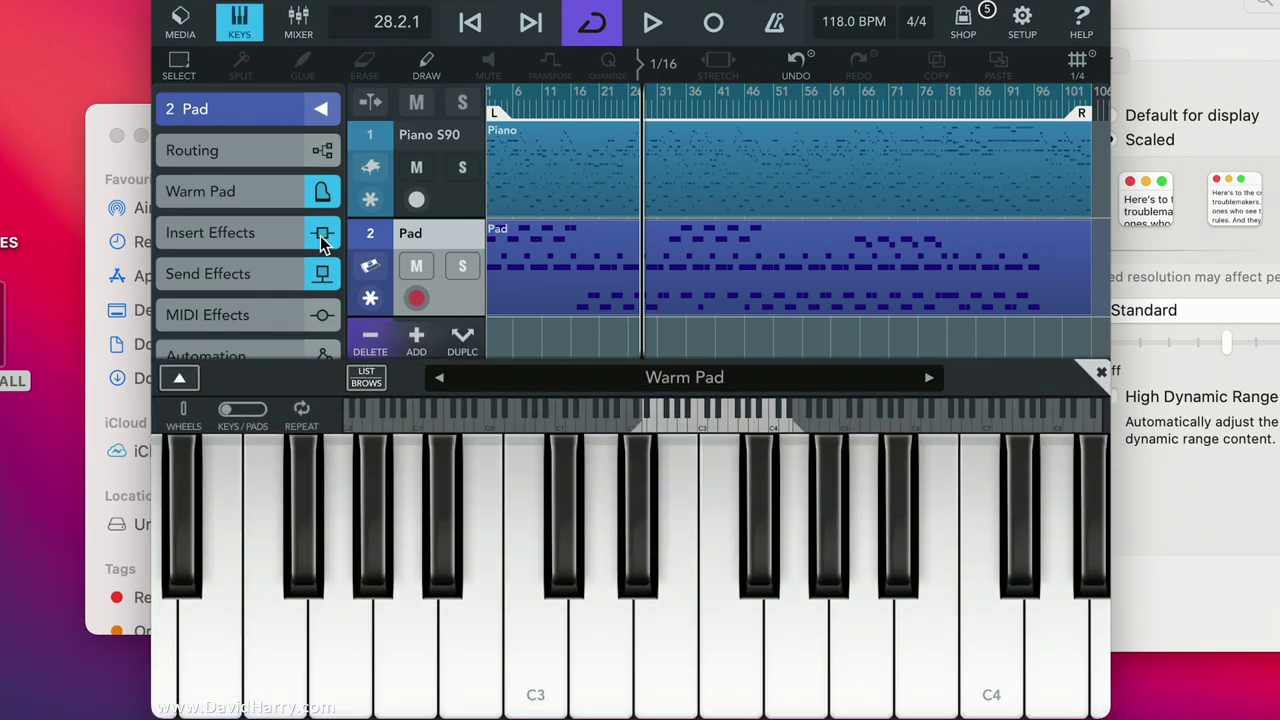
left_click(598, 670)
left_click(410, 645)
left_click(368, 643)
left_click(1100, 372)
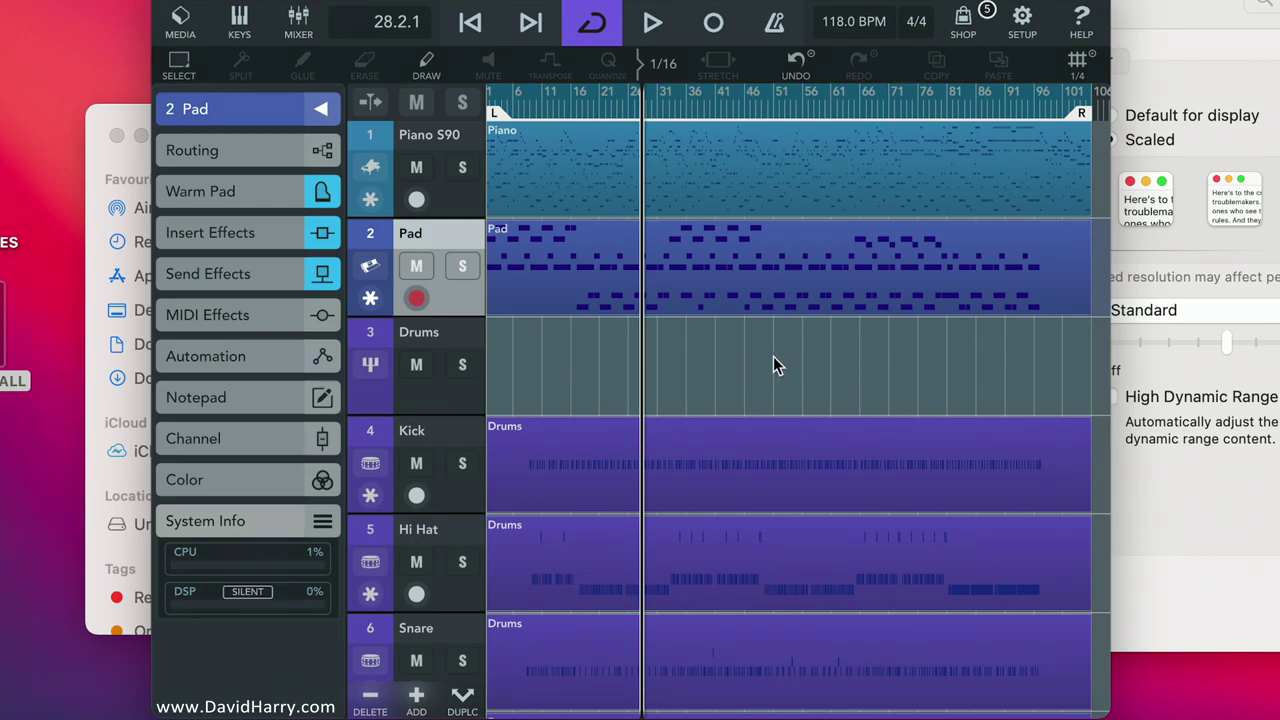
Change the Pad track's instrument preset to Dist Guitar and close the instrument panel.
left_click(370, 266)
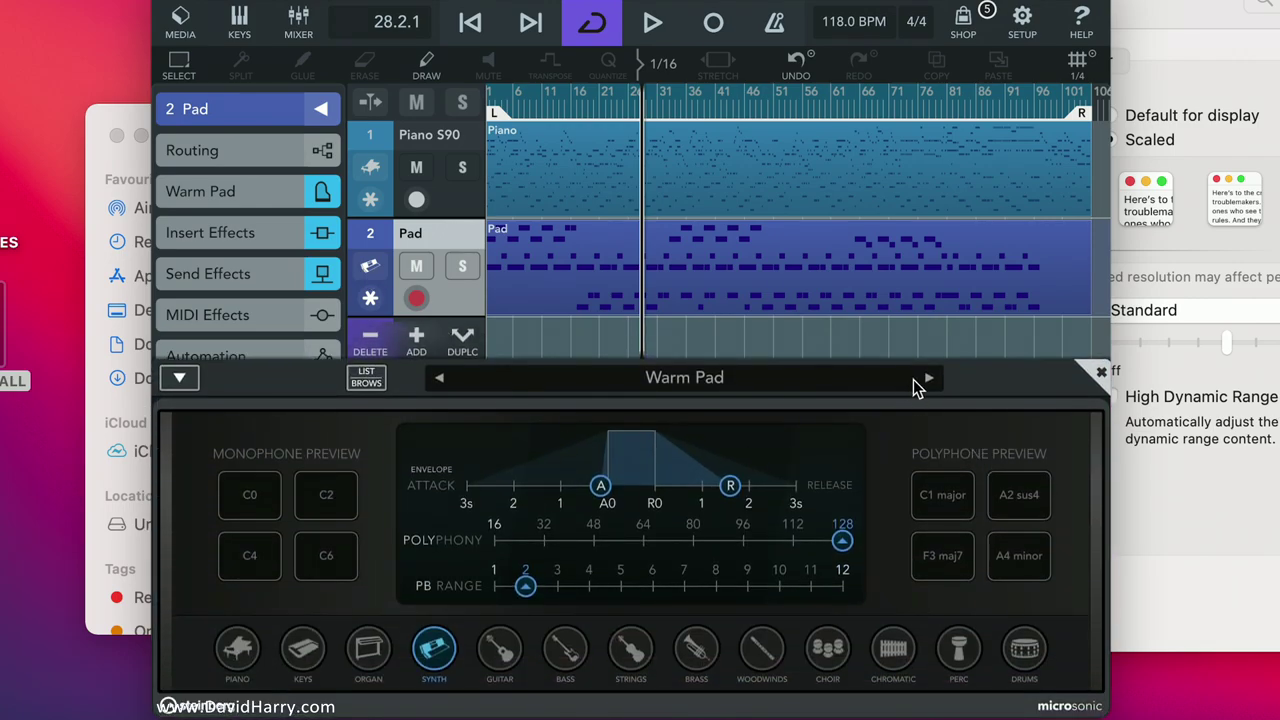
left_click(929, 379)
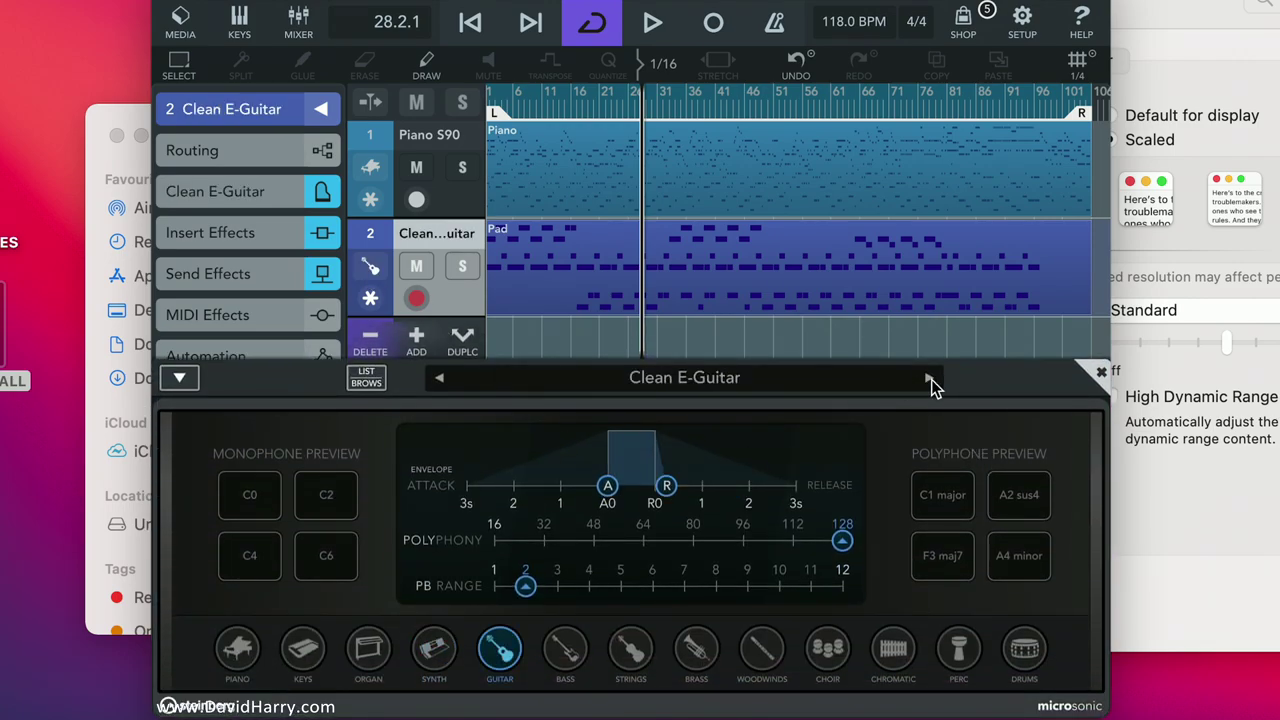
left_click(931, 378)
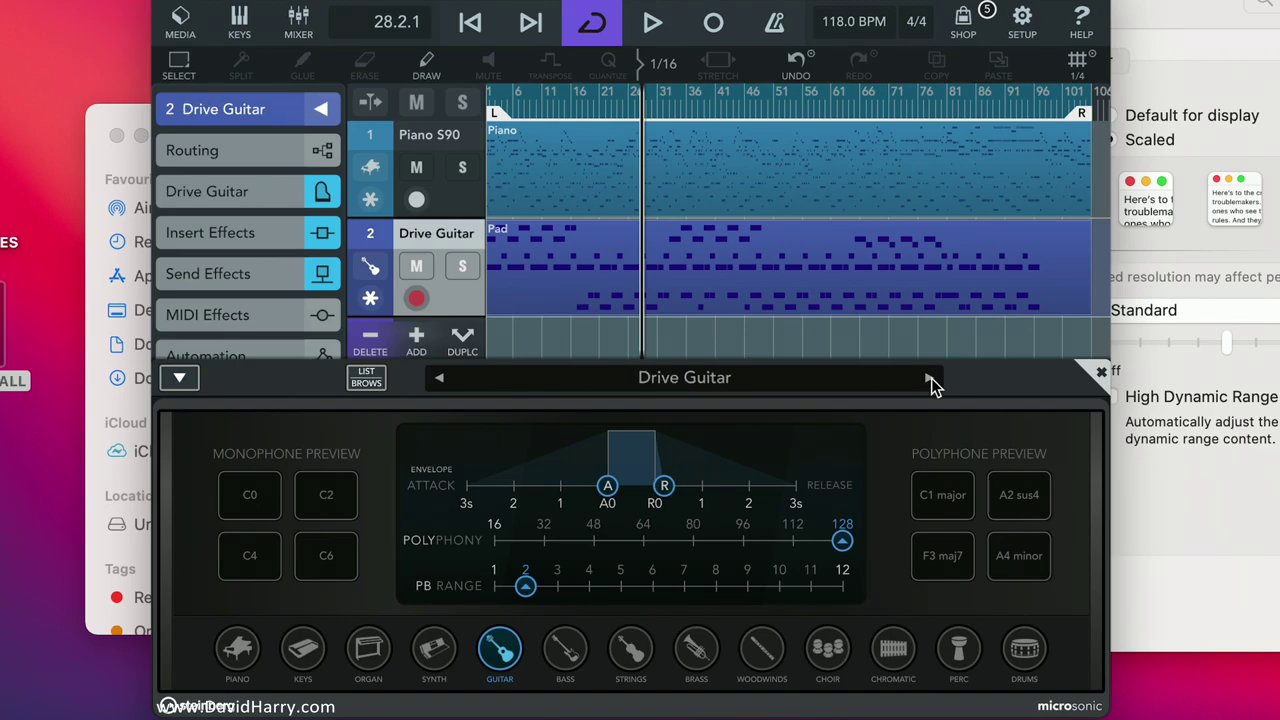
left_click(931, 378)
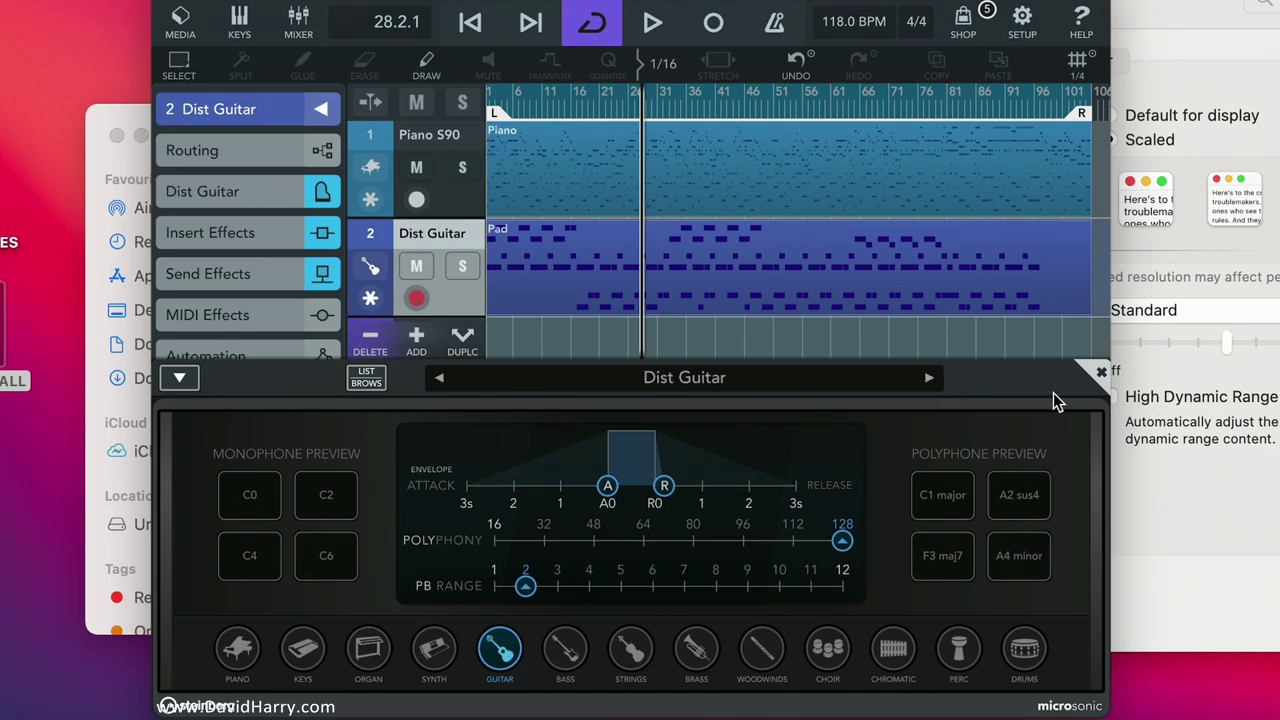
left_click(1101, 372)
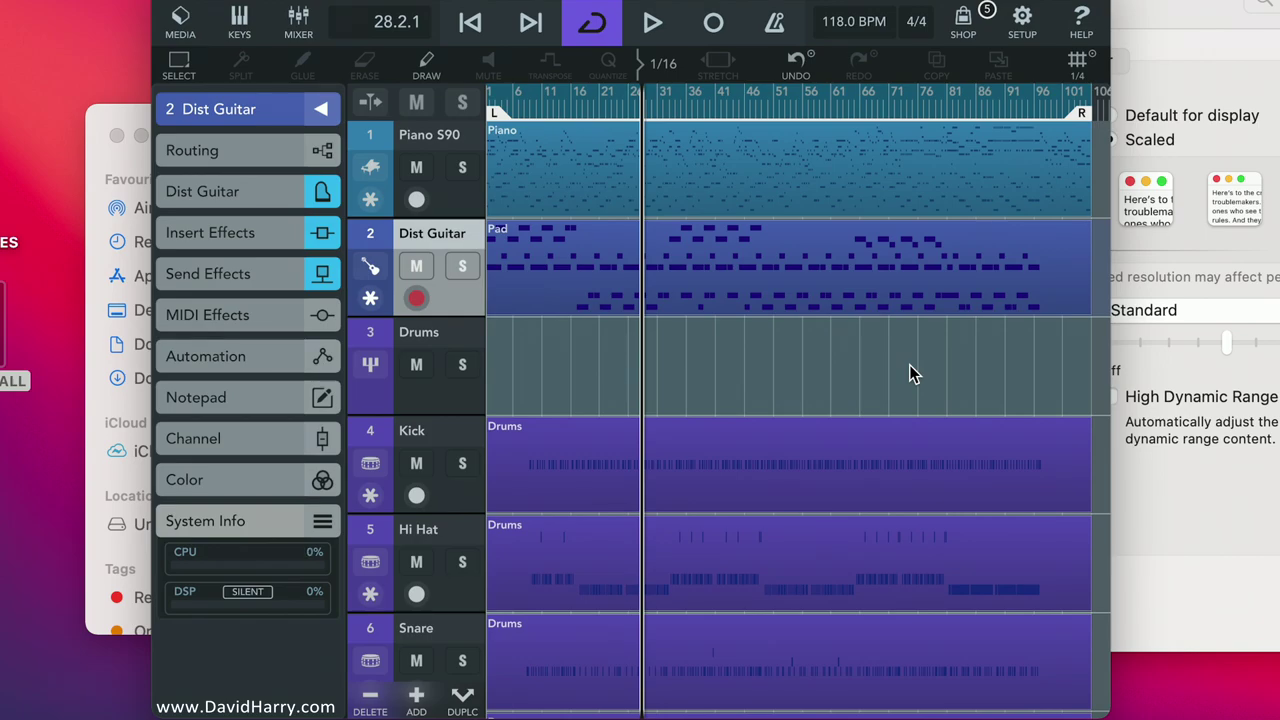
Shorten the loop range in the arrangement to run from about bar 16 to about bar 31.
scroll(915, 340, "down", 1)
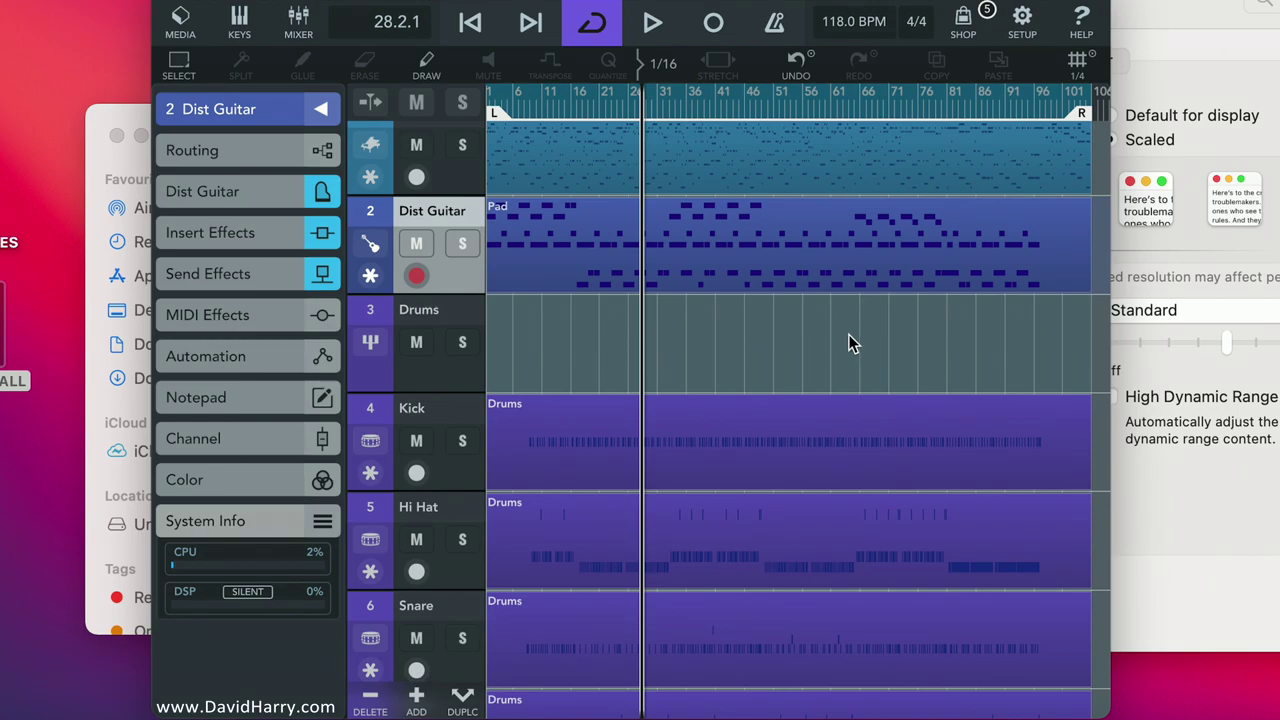
mouse_move(848, 335)
left_mouse_down()
mouse_move(568, 325)
mouse_move(1006, 333)
left_mouse_up()
left_click_drag(1072, 118, 640, 118)
left_click_drag(494, 114, 575, 114)
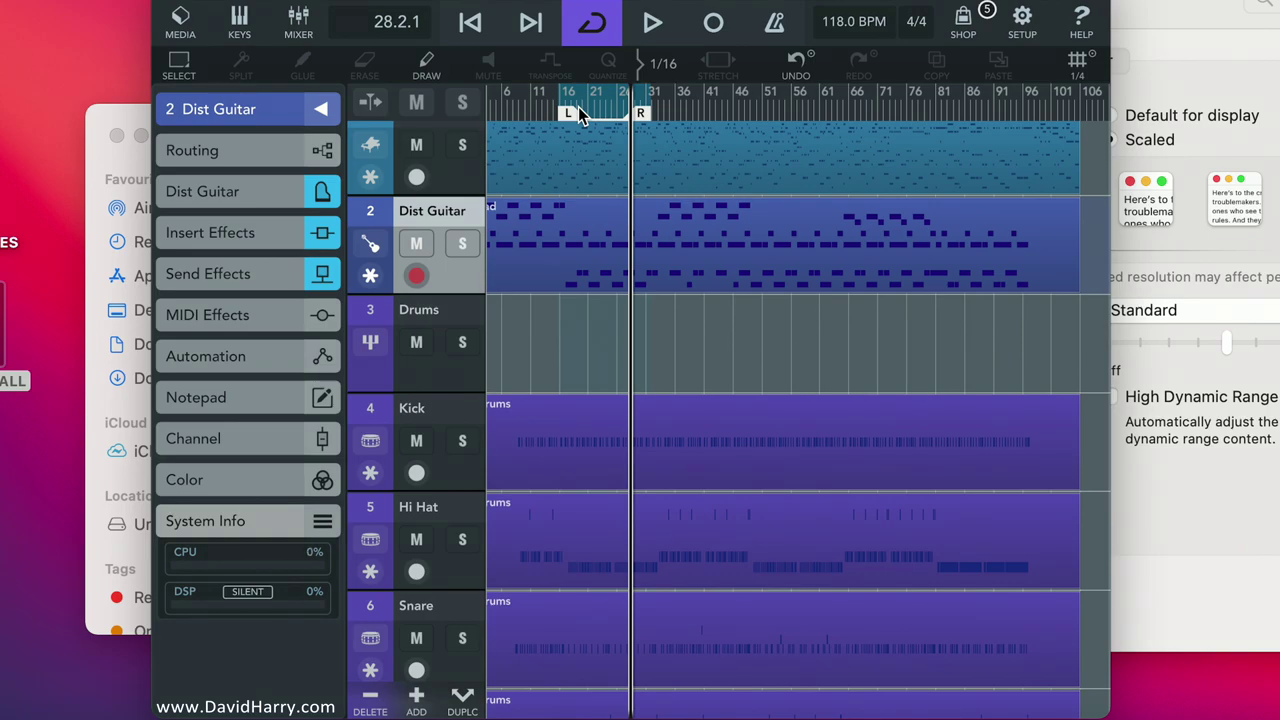
Open the setup and look through the Arranger, Audio, MIDI and Keys/Pads settings.
left_click(1022, 20)
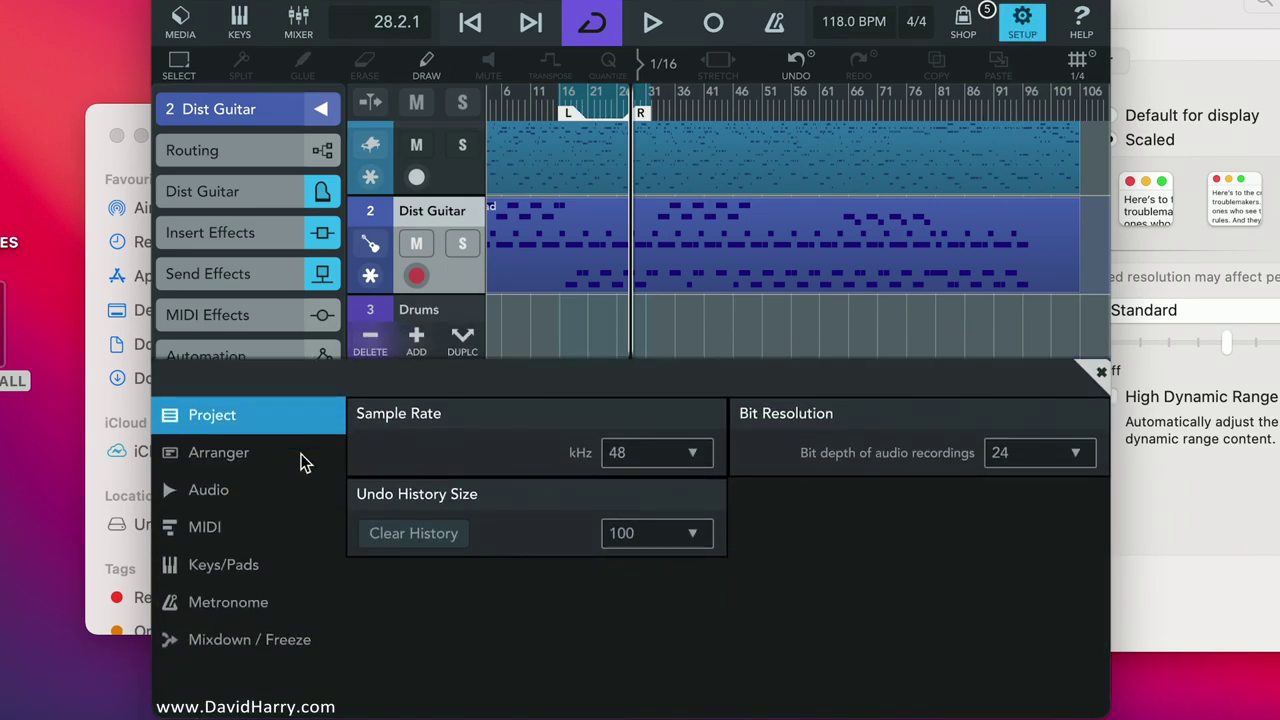
left_click(243, 452)
left_click(210, 491)
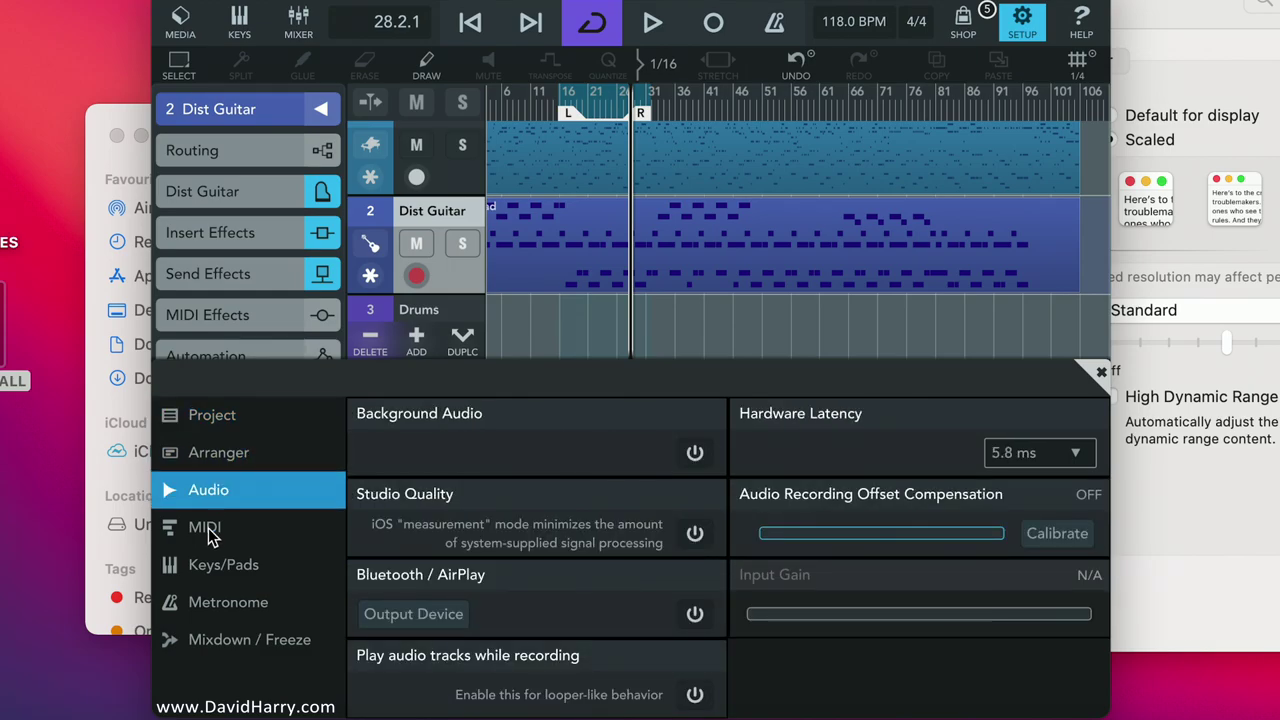
left_click(203, 527)
left_click(212, 562)
In the project settings, try a different sample rate, dismiss the notice, and set the bit depth of audio recordings to 16.
left_click(224, 426)
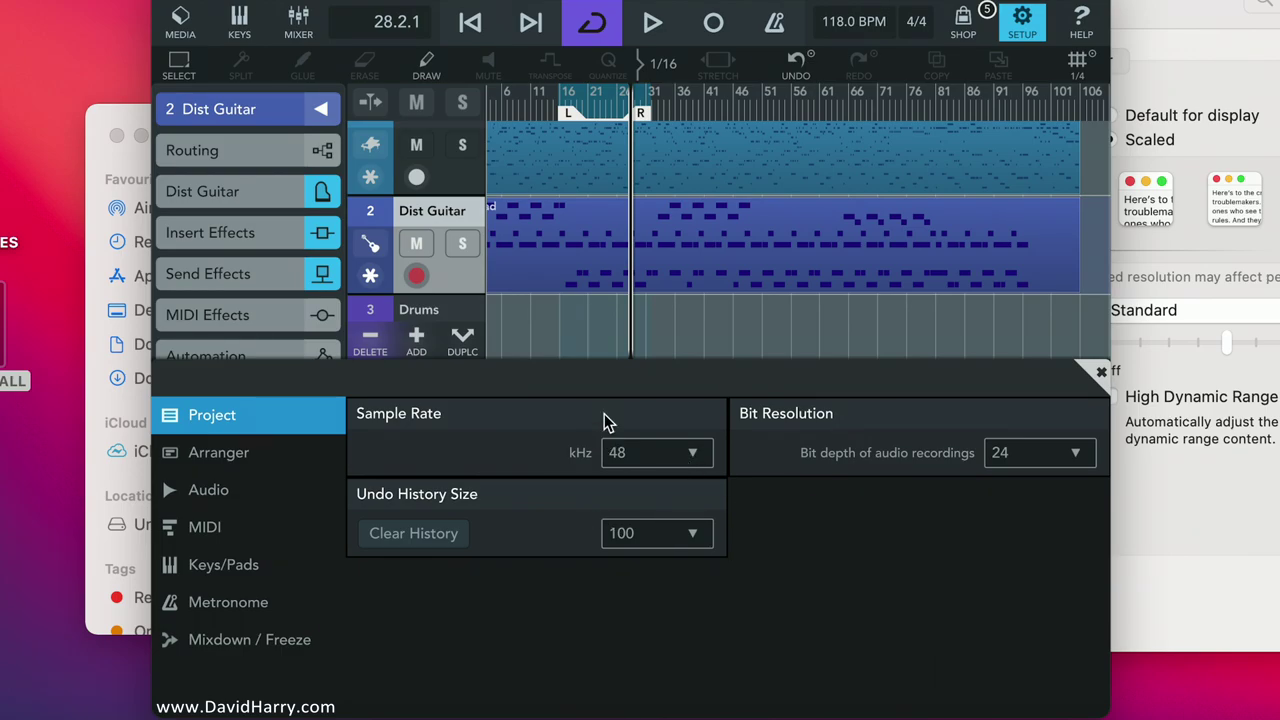
left_click(662, 453)
left_click(655, 485)
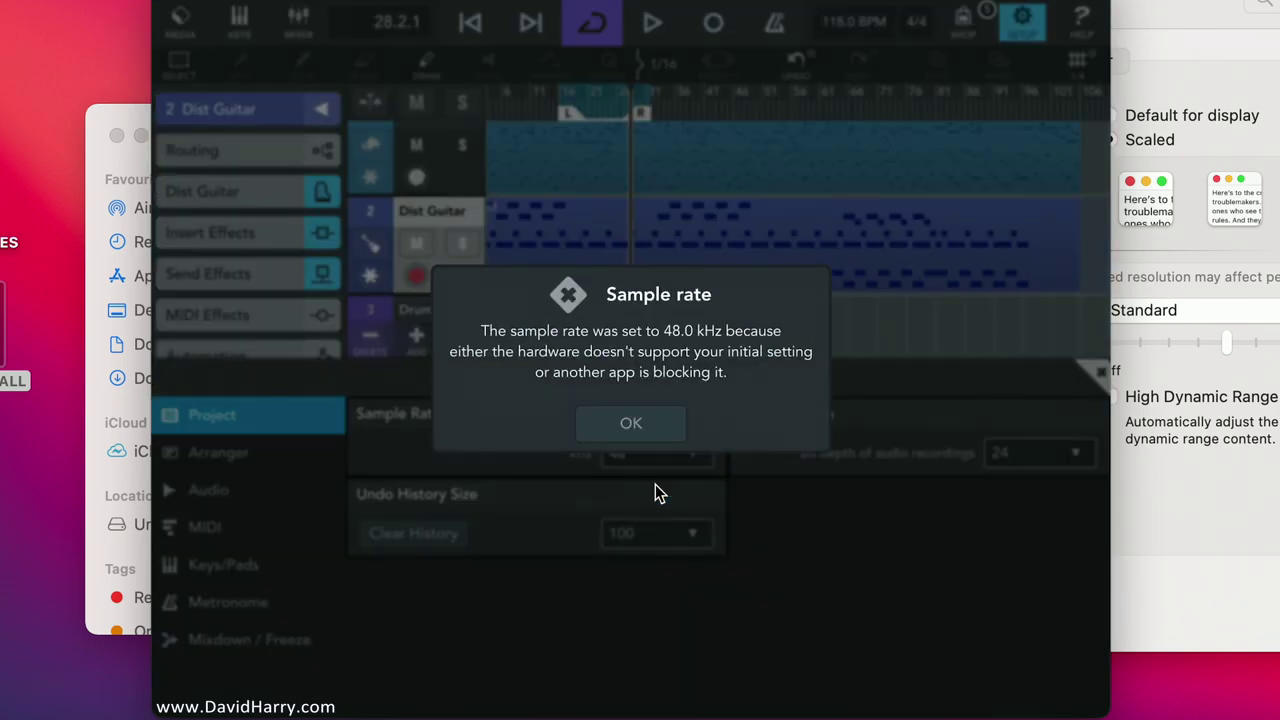
left_click(661, 424)
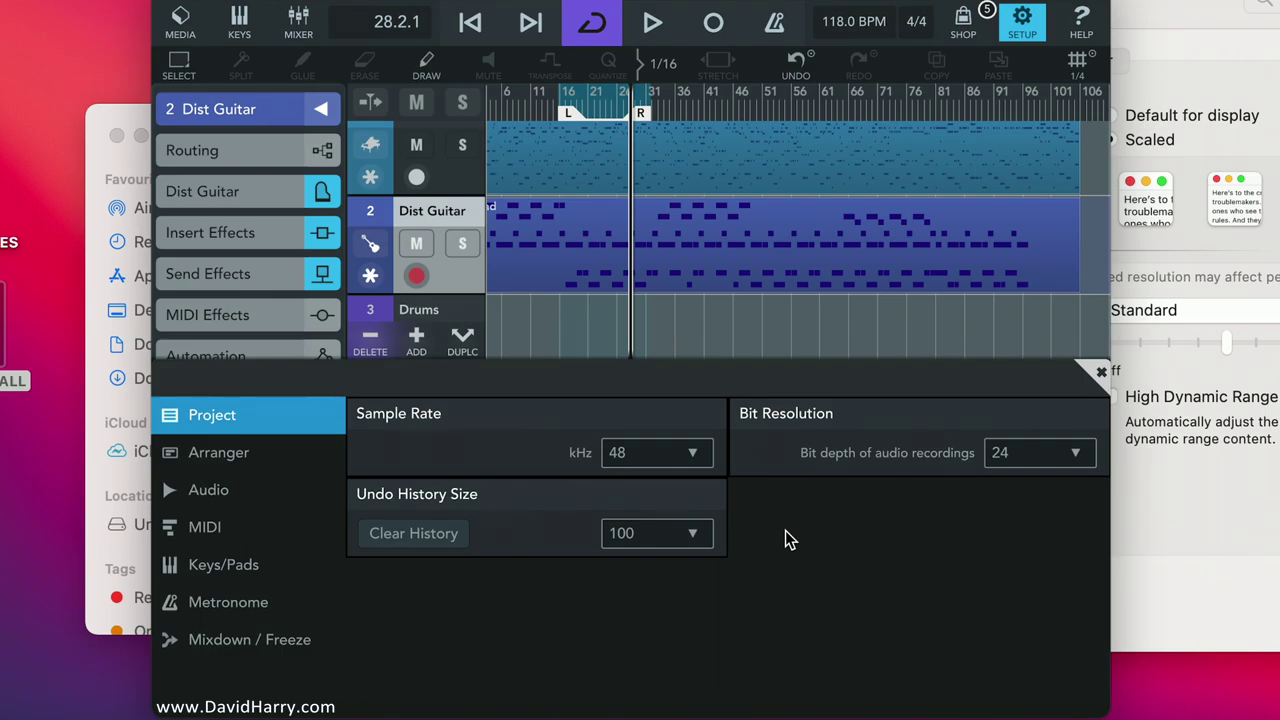
left_click(1071, 460)
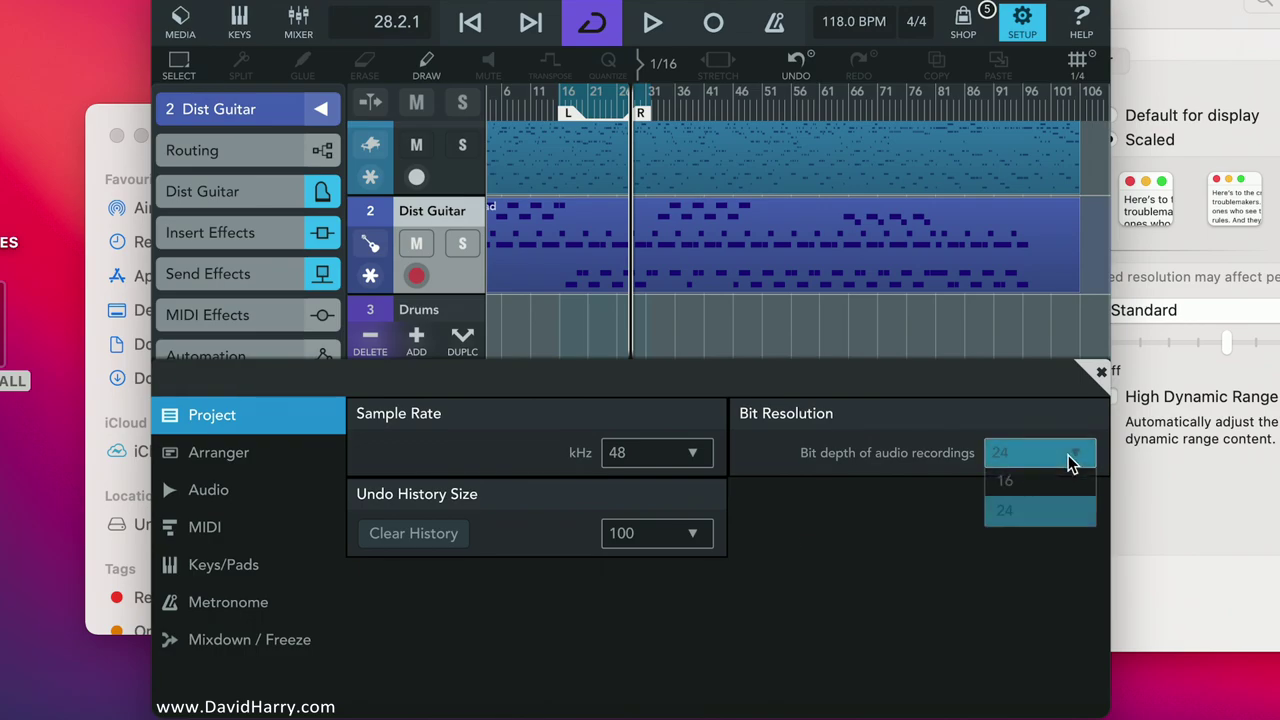
left_click(1057, 482)
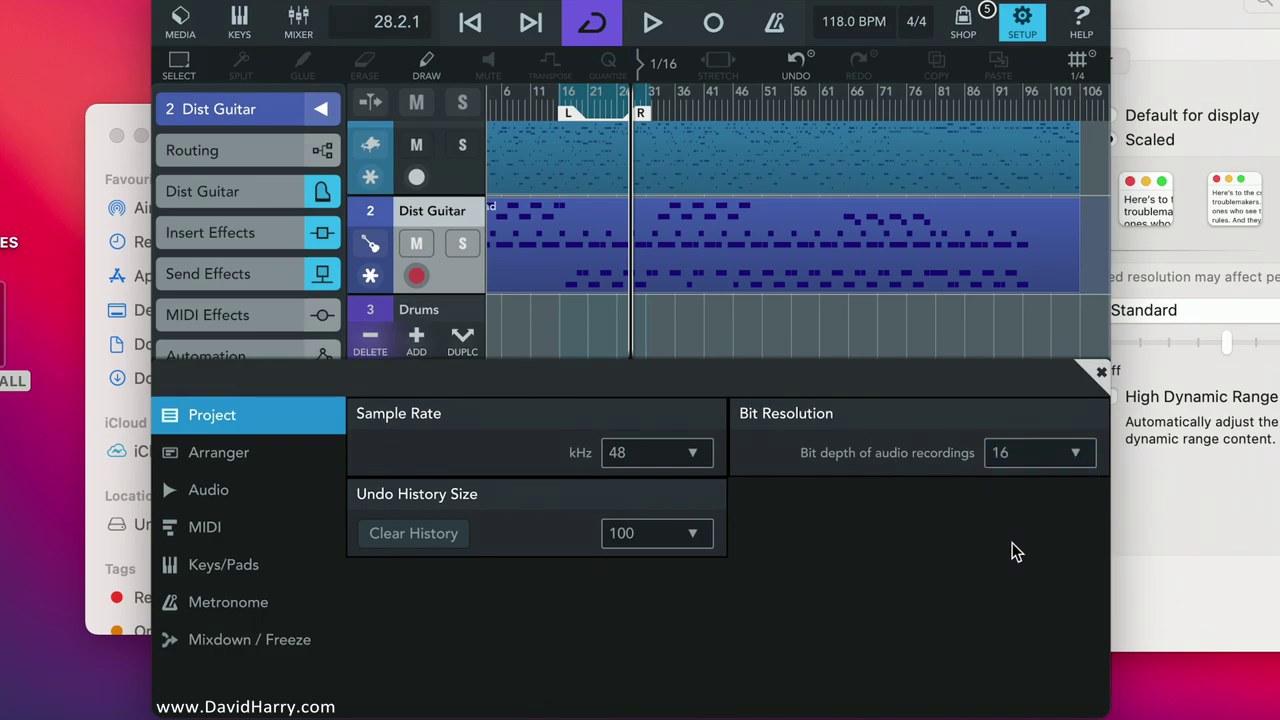
Look through the Audio, MIDI, Keys/Pads, Metronome and Mixdown / Freeze settings, and close the setup.
left_click(218, 493)
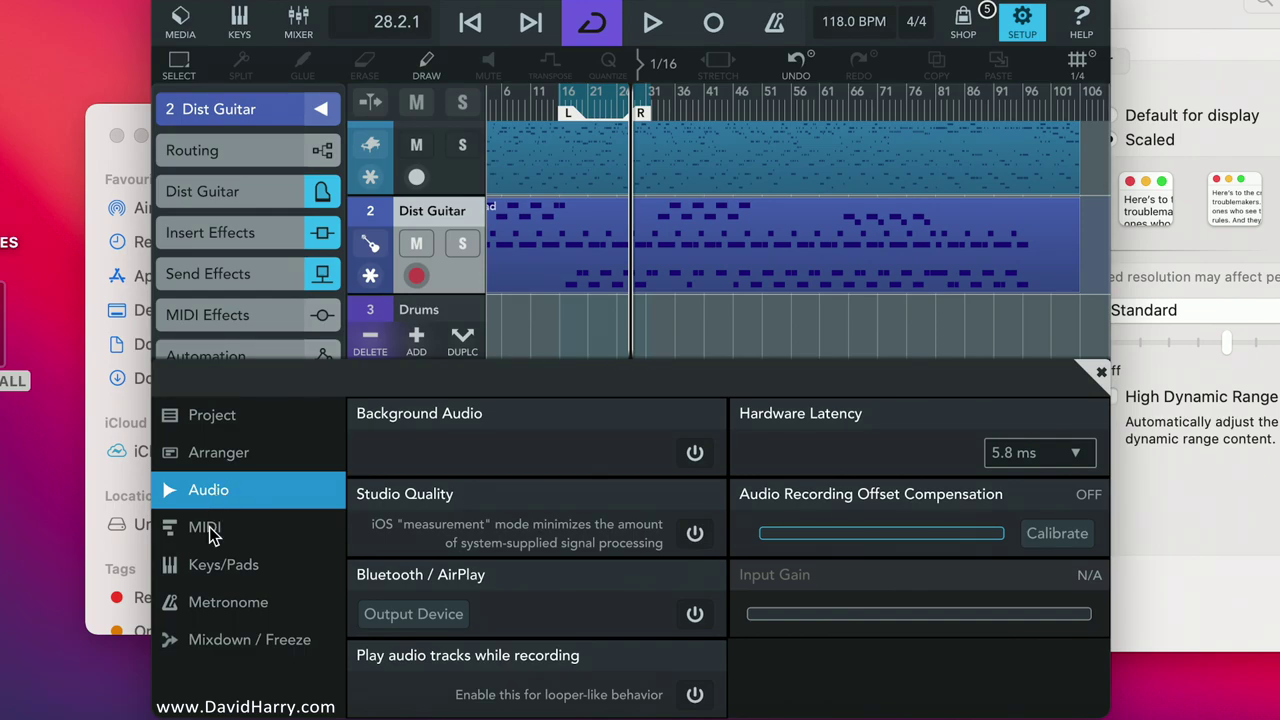
left_click(210, 530)
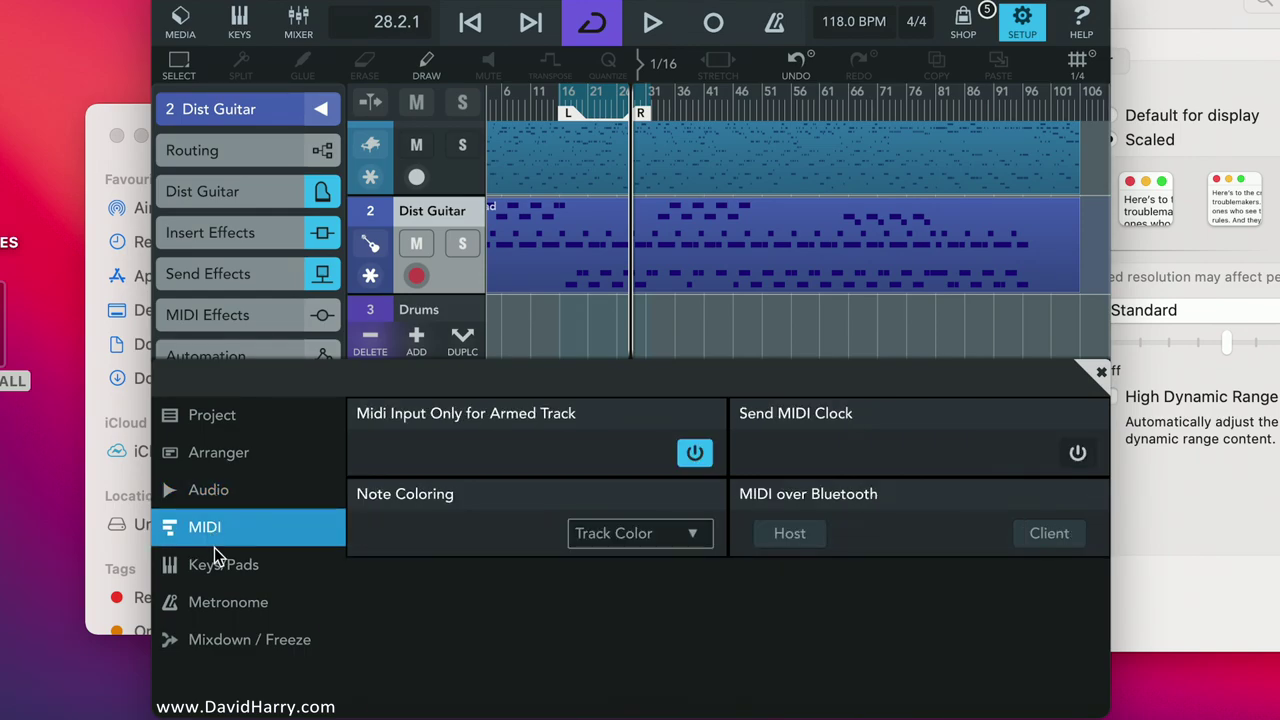
left_click(217, 563)
left_click(225, 600)
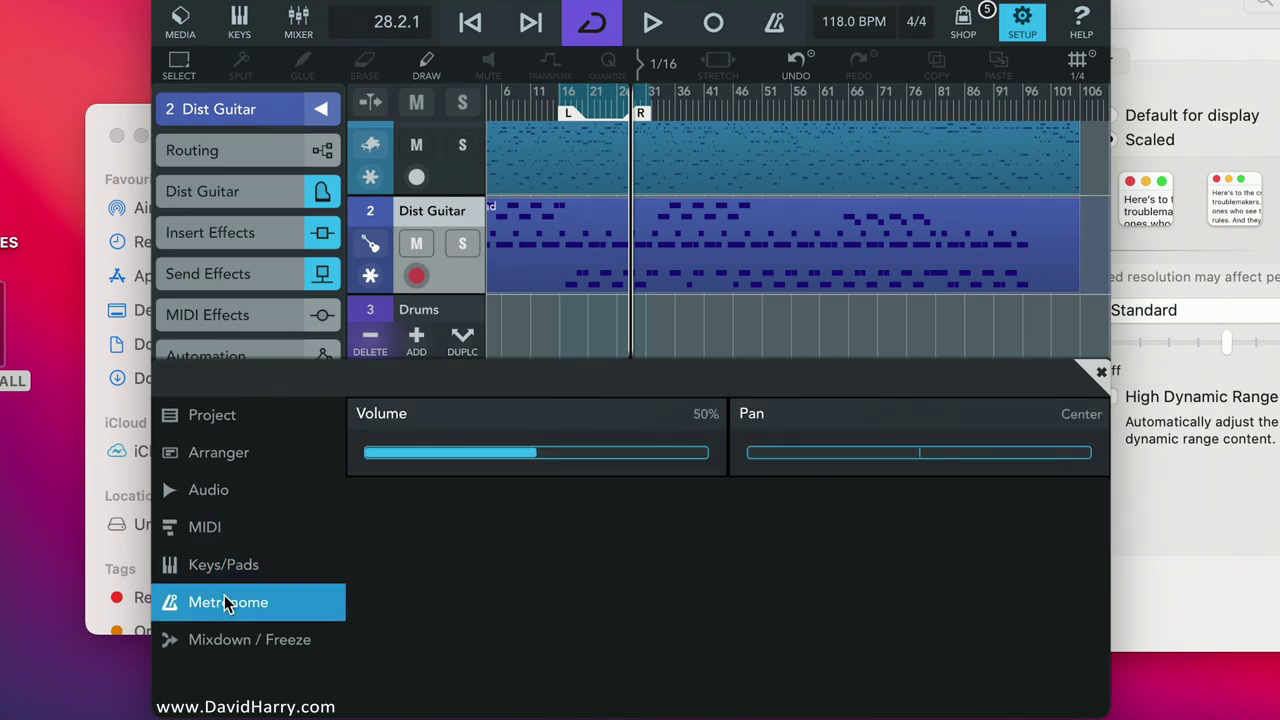
left_click(230, 640)
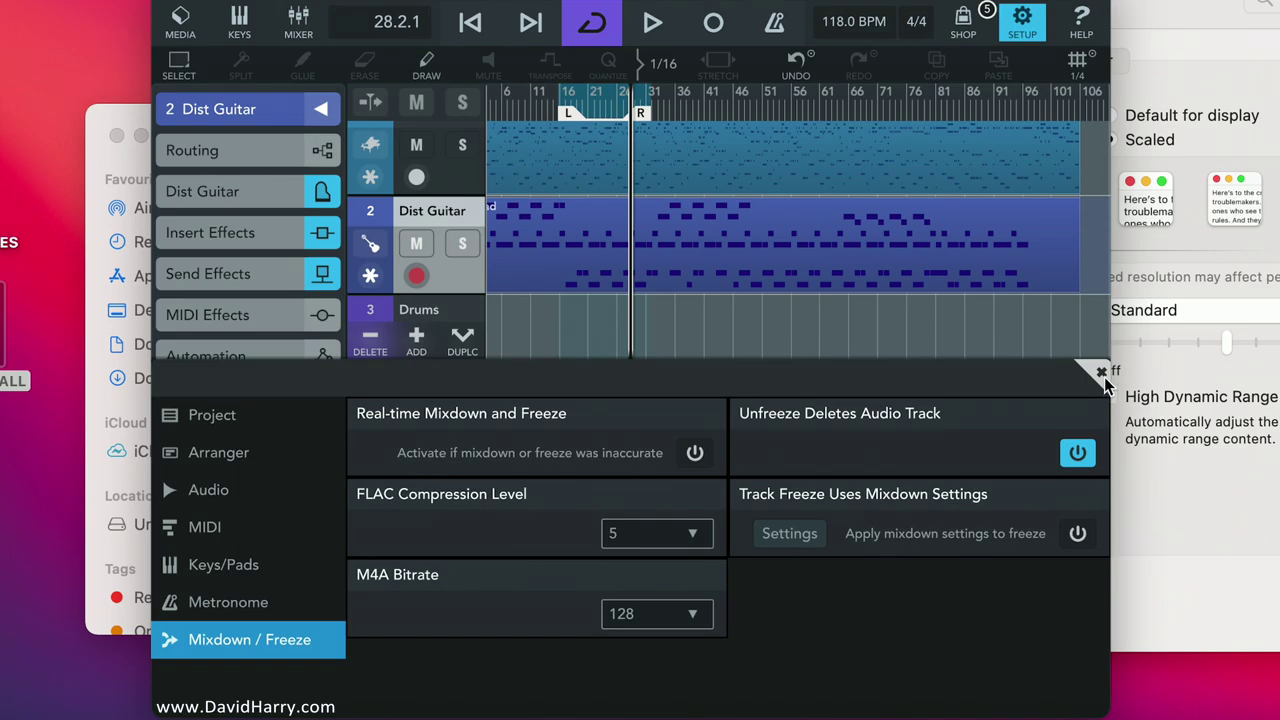
left_click(1101, 372)
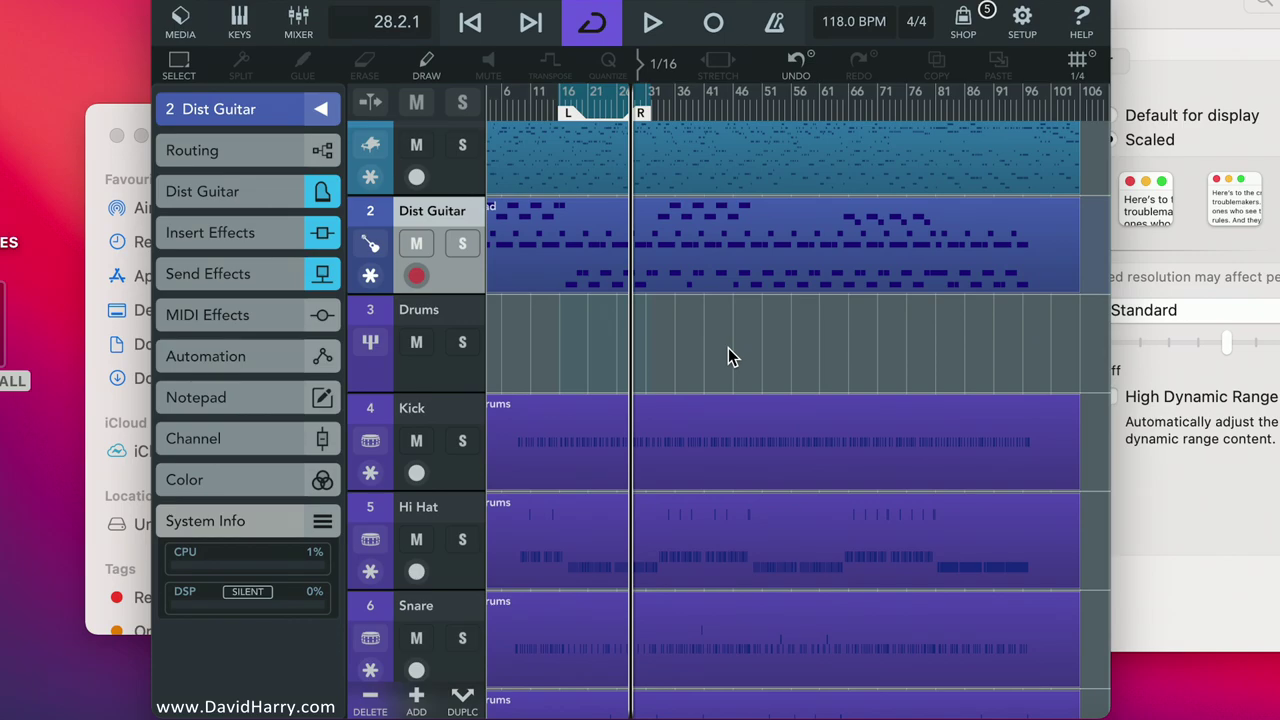
Show and hide the on-screen keyboard, and briefly view the media browser.
left_click(234, 22)
left_click(224, 26)
left_click(184, 22)
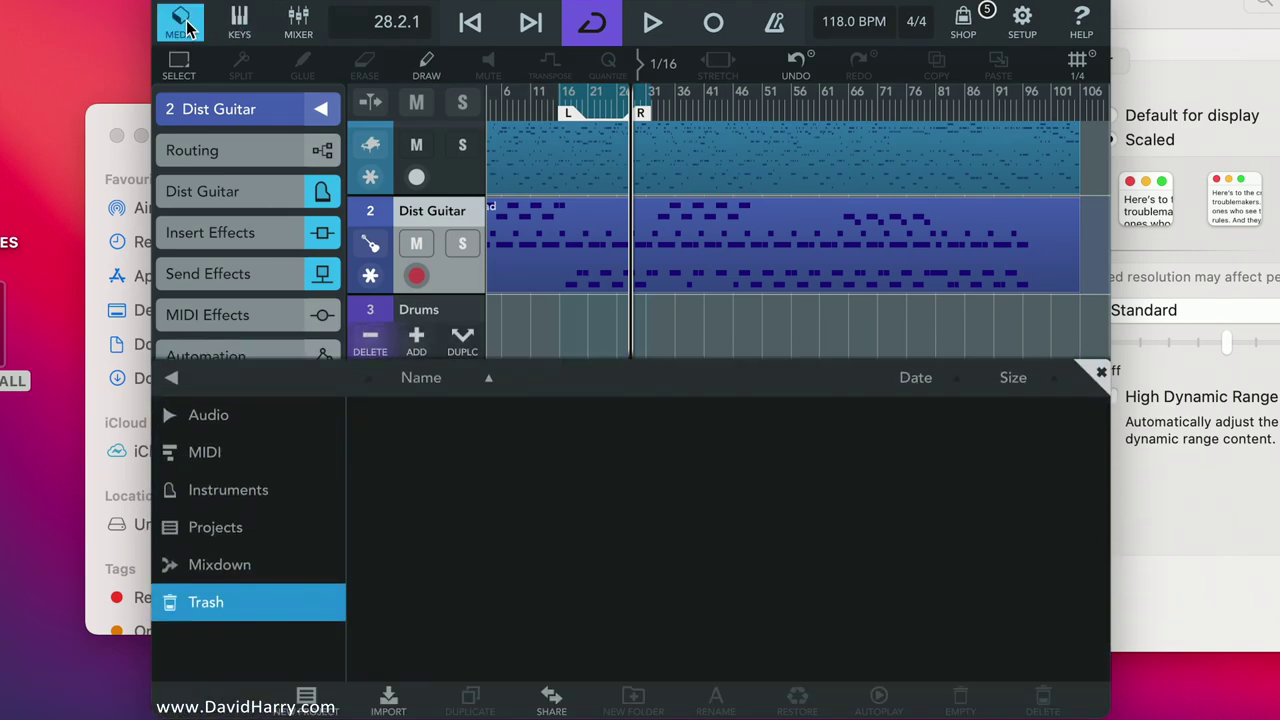
left_click(184, 22)
Open the mixer, compare the S, M and XL channel sizes, and leave it at XL.
left_click(300, 24)
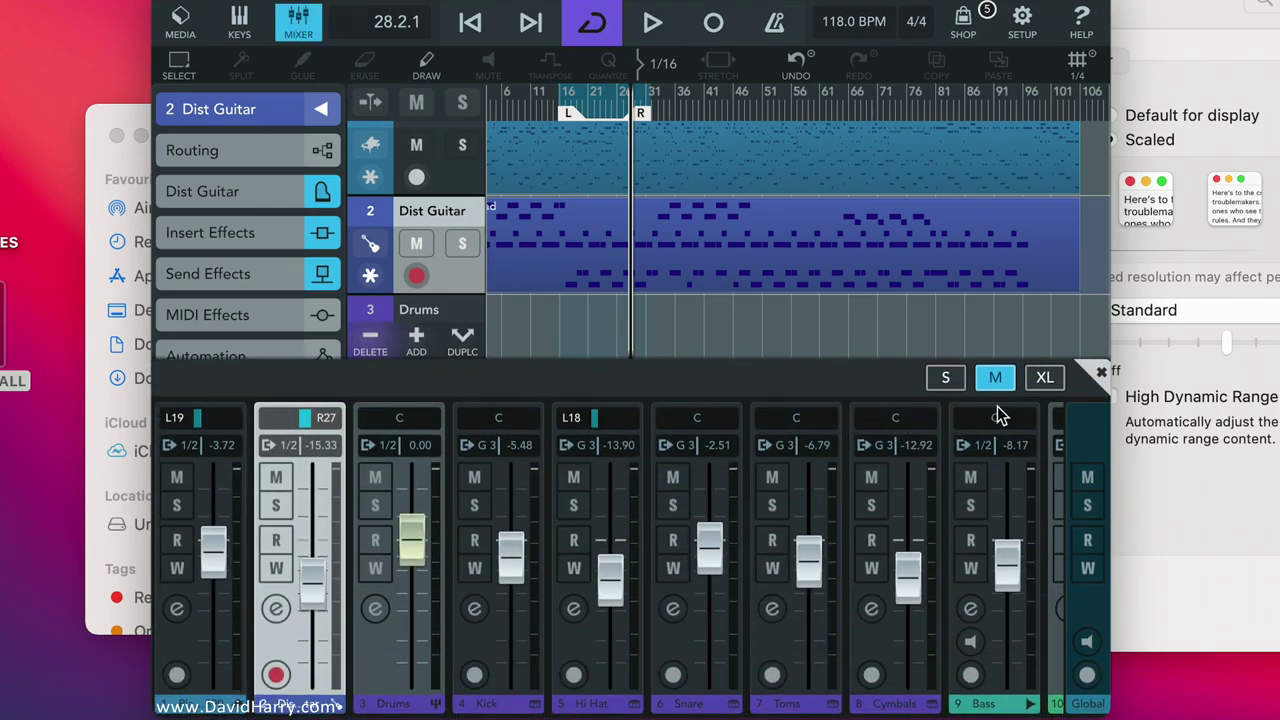
left_click(1045, 378)
left_click(995, 378)
left_click(946, 378)
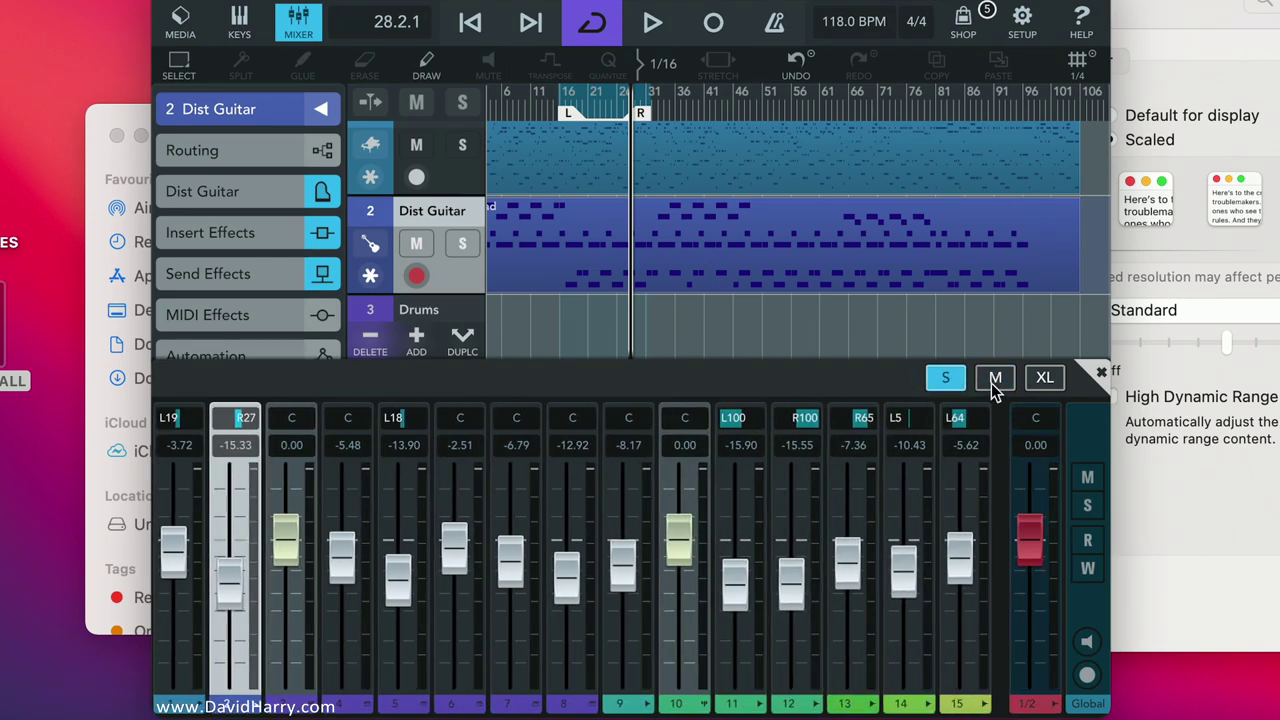
left_click(995, 378)
left_click(1045, 378)
left_click(946, 378)
left_click(1043, 378)
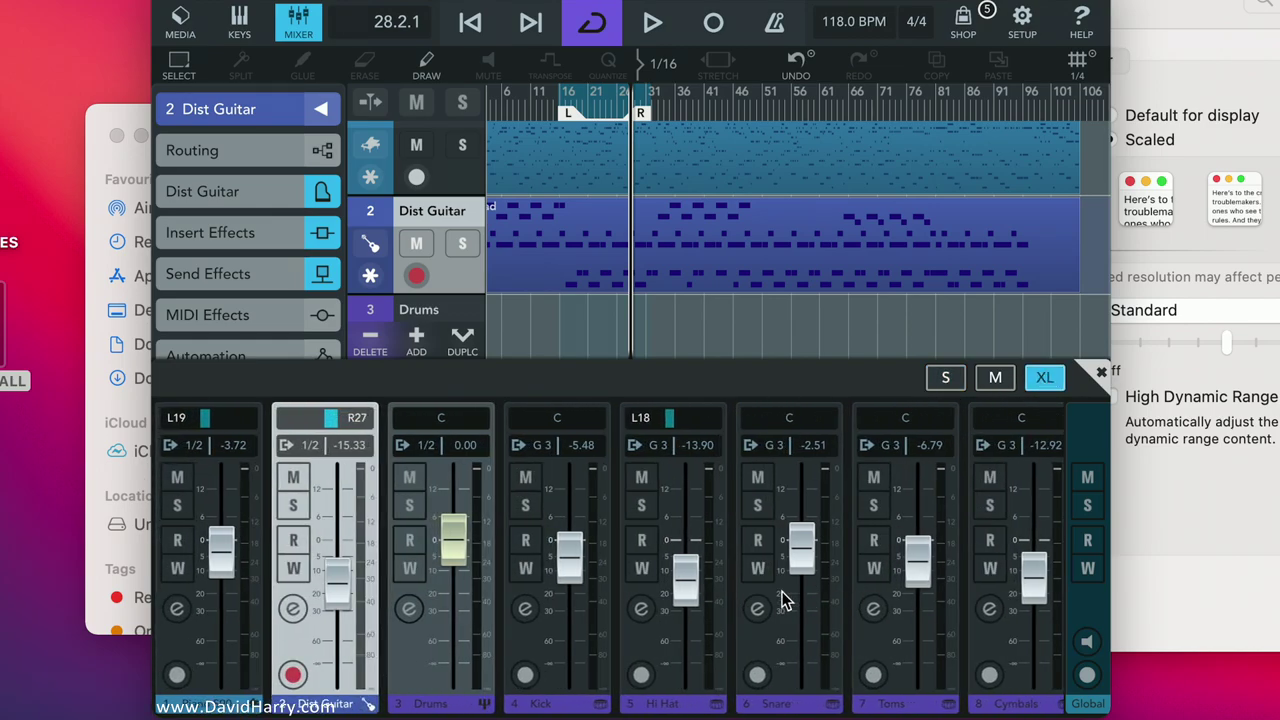
View the StudioEQ insert effect on the Snare channel and close the effect editor.
left_click(762, 612)
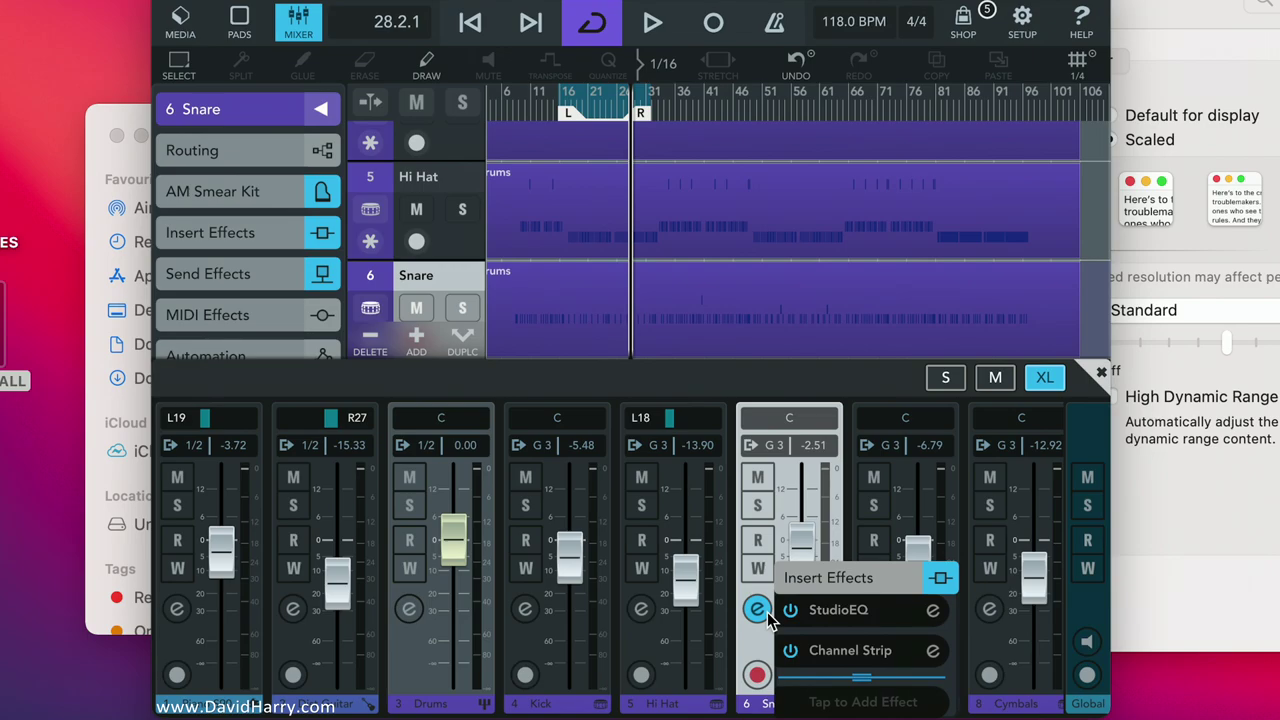
left_click(932, 612)
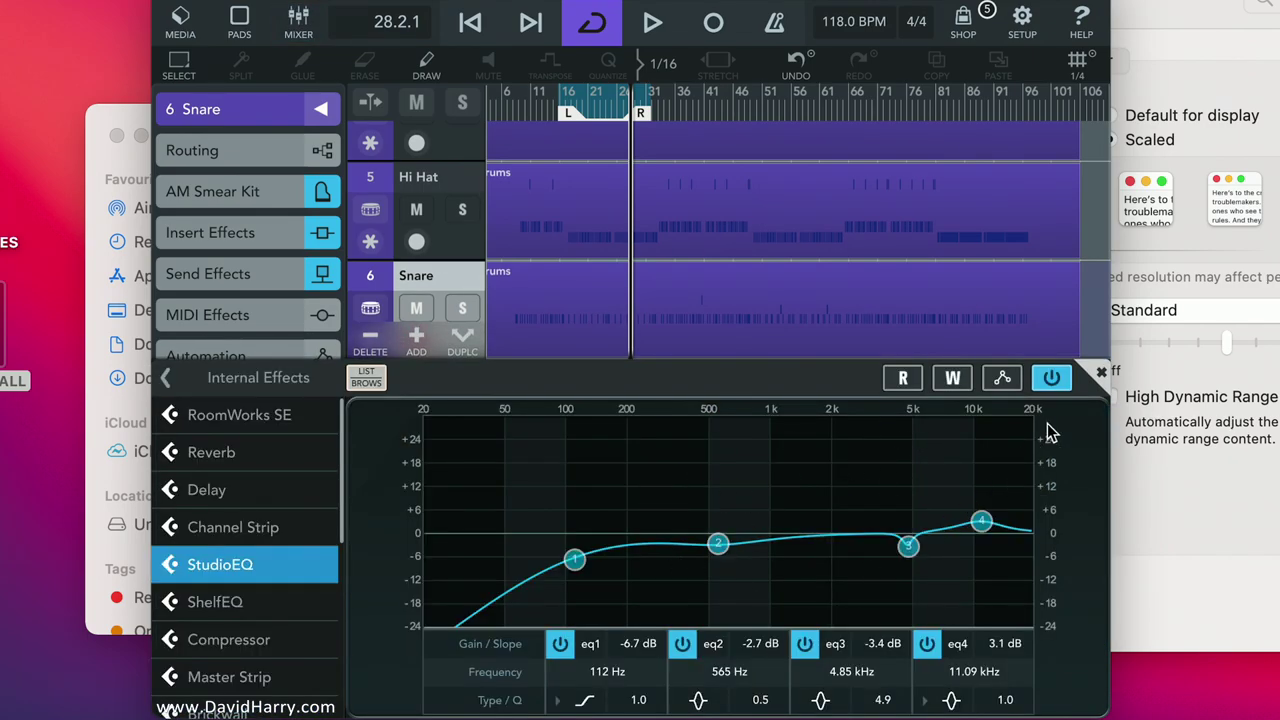
left_click(1097, 375)
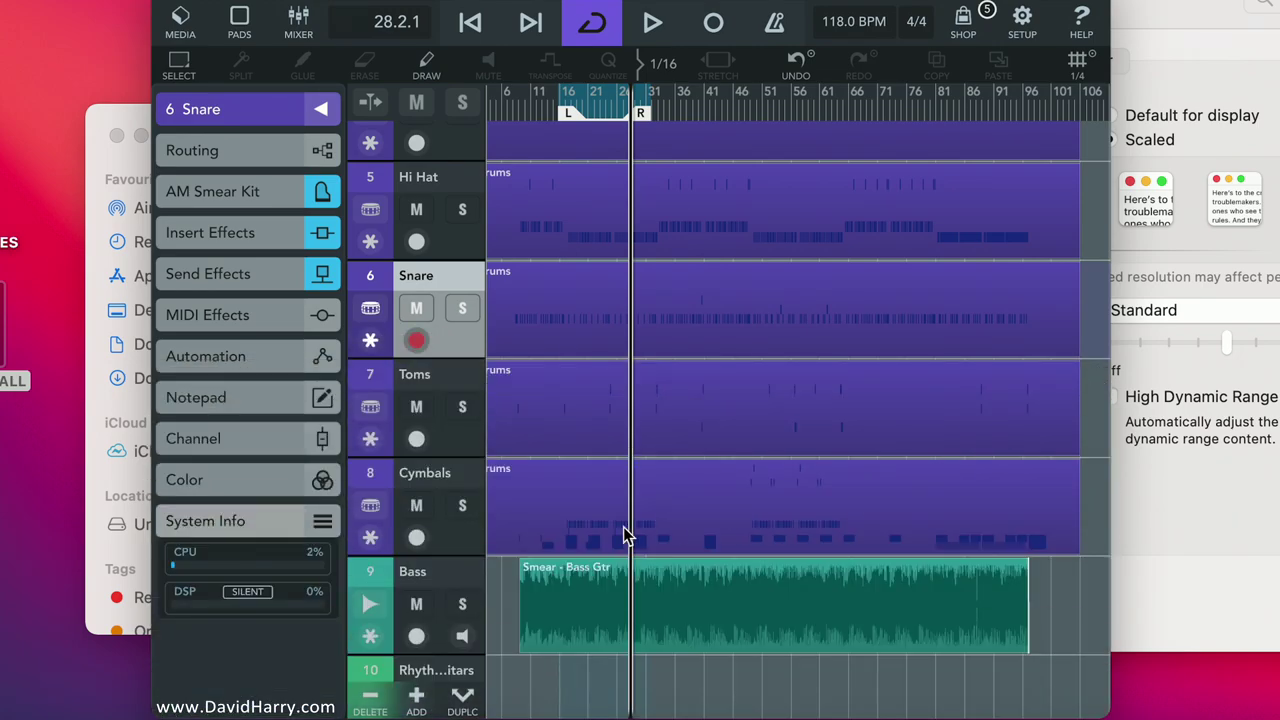